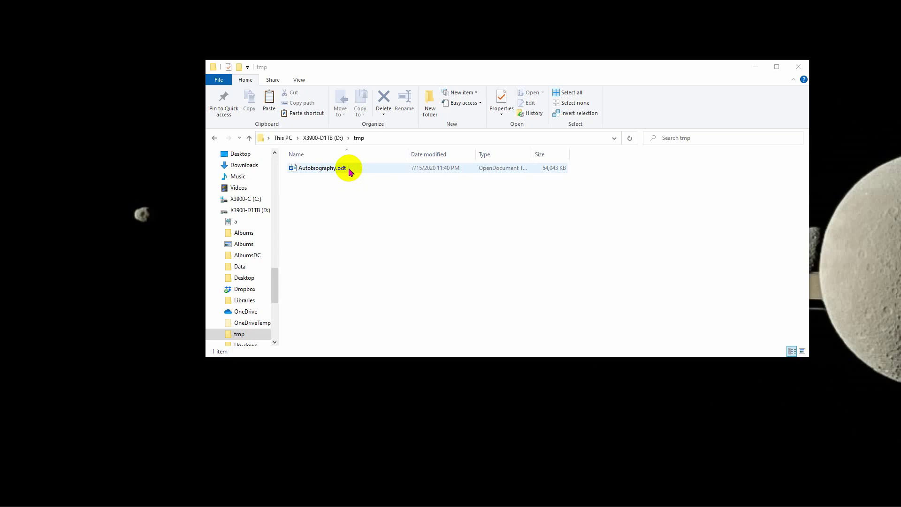
Open Autobiography.odt from the tmp folder in Word.
{"action": "left_click", "coordinate": [353, 176]}
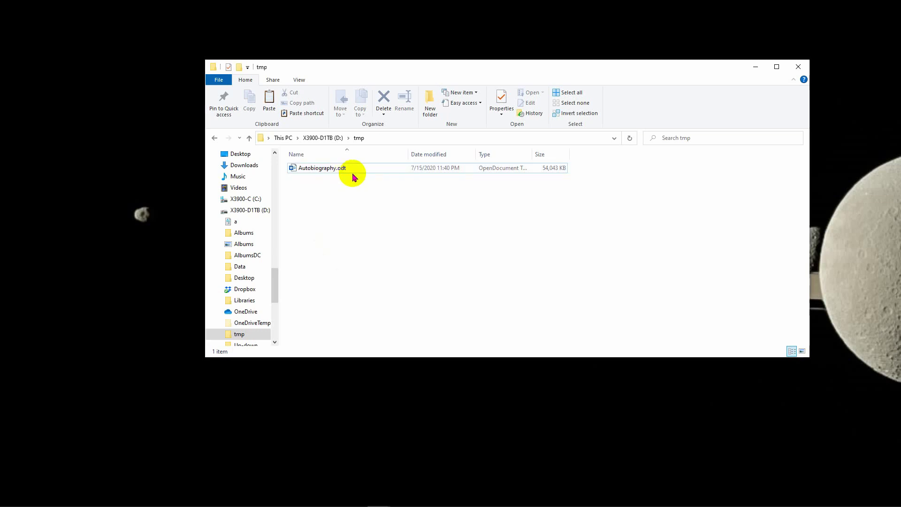
{"action": "mouse_move", "coordinate": [305, 169]}
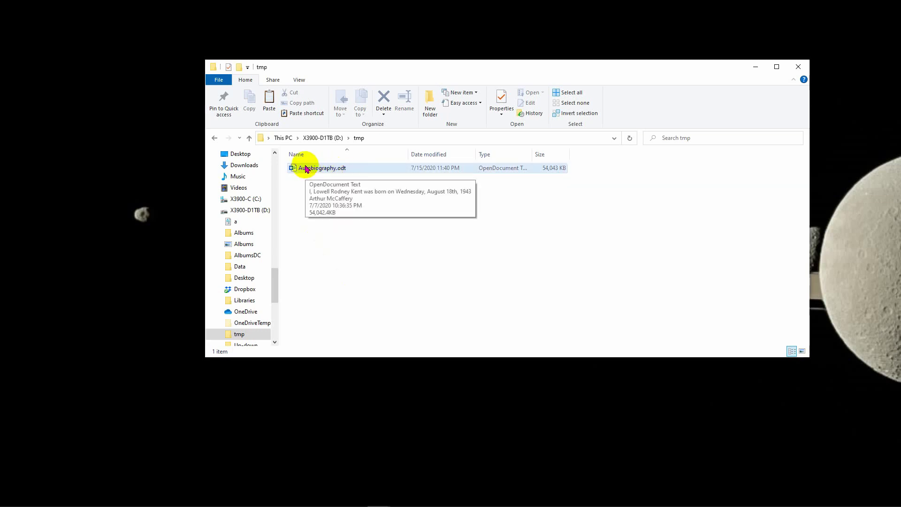
{"action": "right_click", "coordinate": [305, 168]}
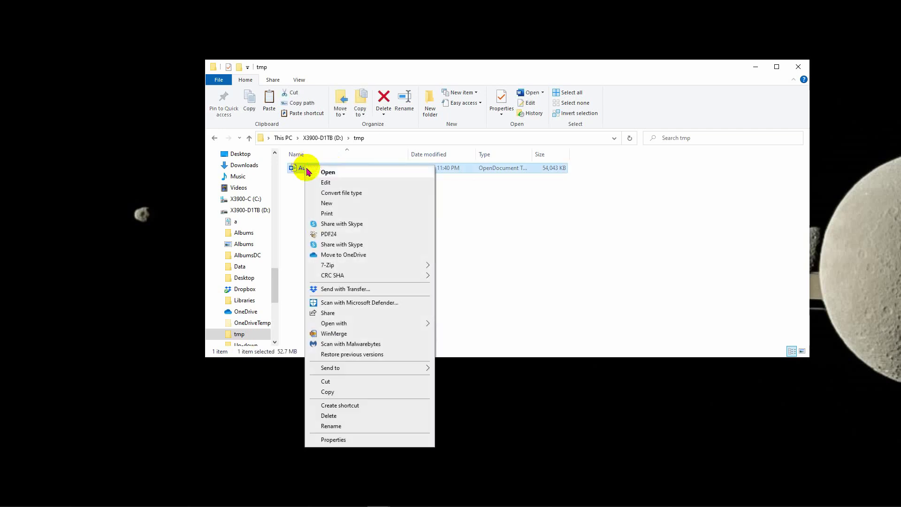
{"action": "mouse_move", "coordinate": [342, 324]}
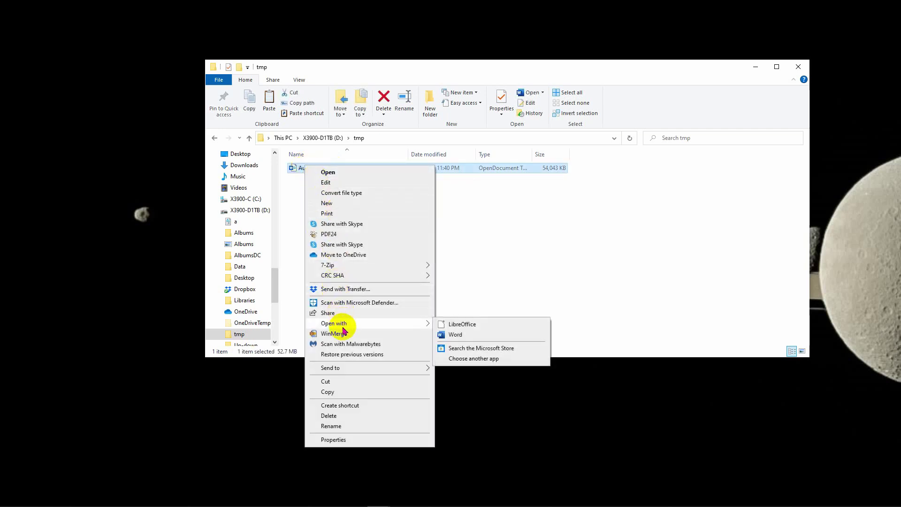
{"action": "left_click", "coordinate": [463, 339]}
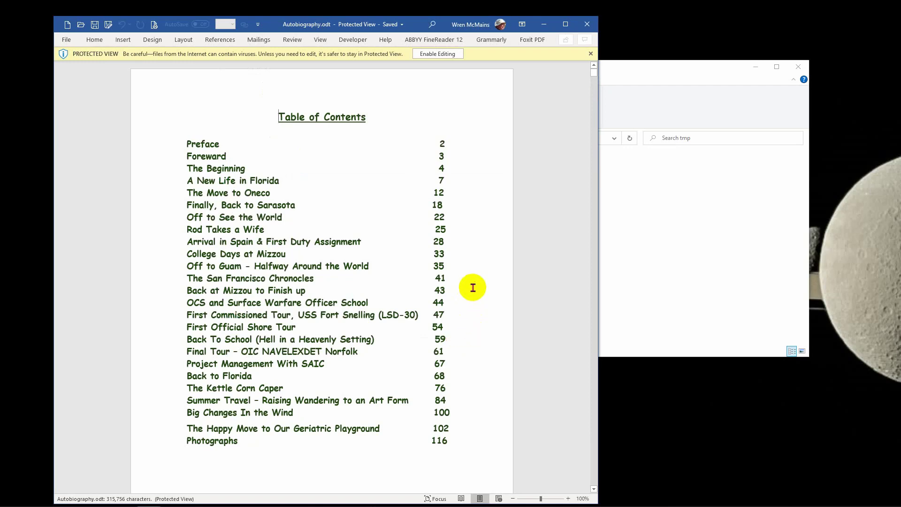
Enable editing of the protected Autobiography document and show its paragraph marks and other hidden formatting symbols.
{"action": "left_click", "coordinate": [594, 212]}
{"action": "left_click", "coordinate": [594, 214]}
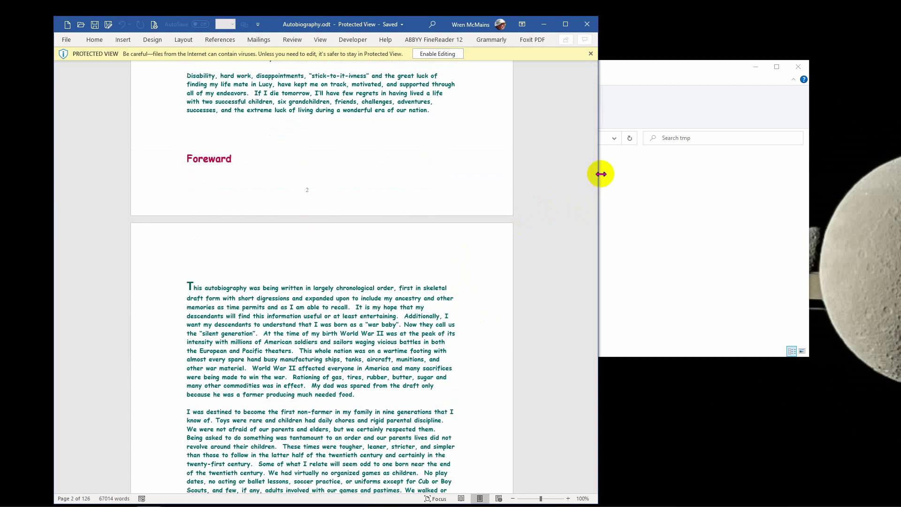
{"action": "left_click_drag", "start_coordinate": [594, 77], "coordinate": [589, 66]}
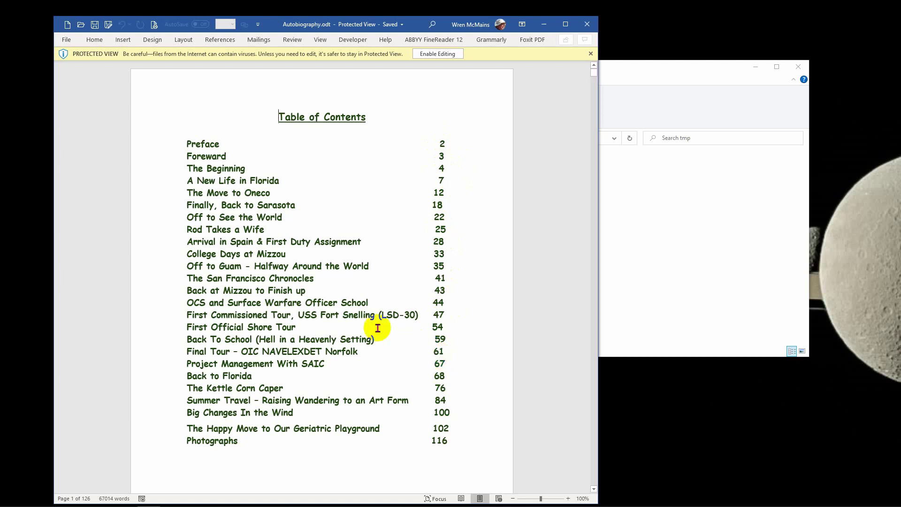
{"action": "left_click", "coordinate": [89, 41]}
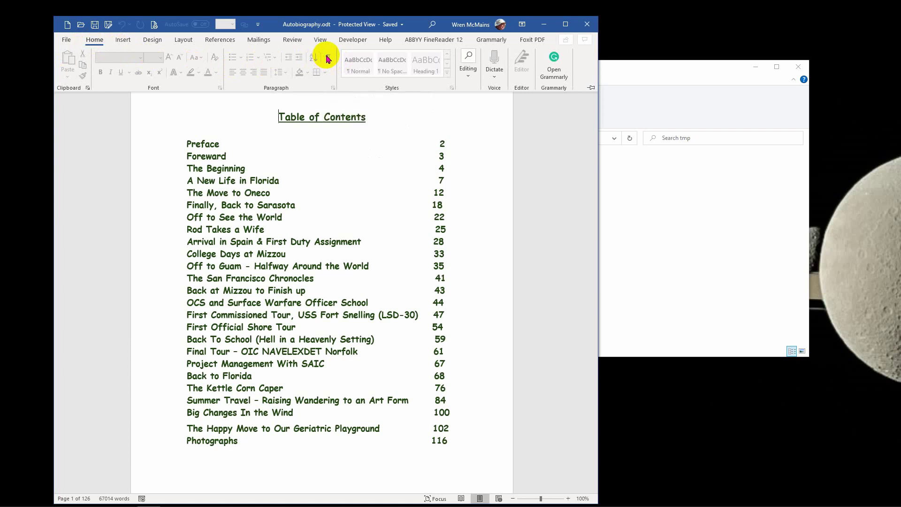
{"action": "left_click", "coordinate": [328, 57]}
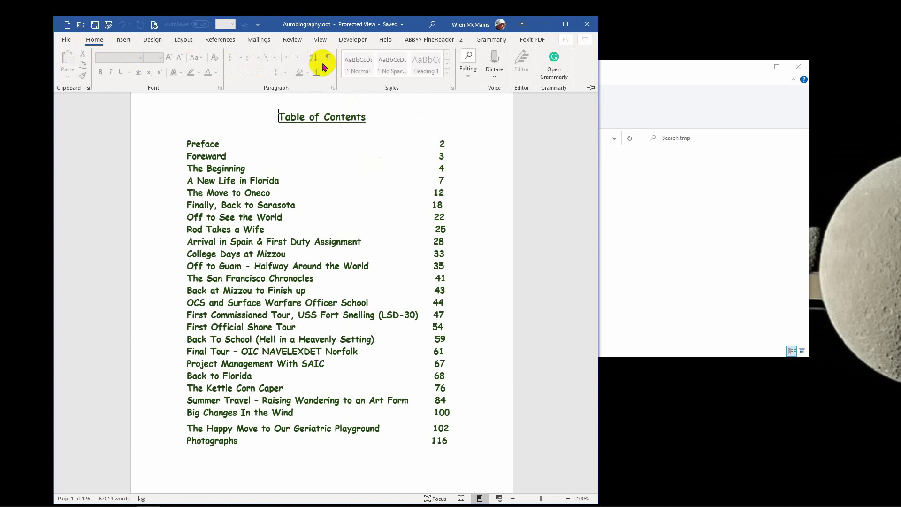
{"action": "left_click", "coordinate": [504, 158]}
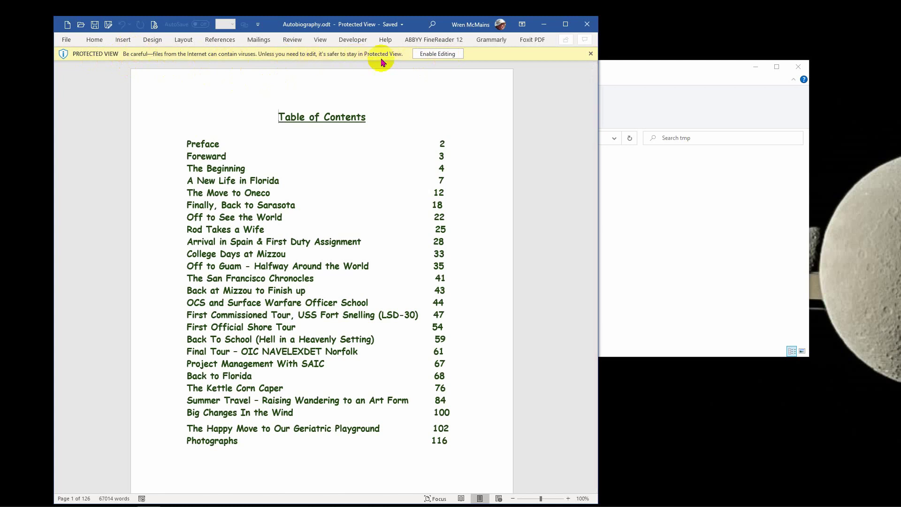
{"action": "left_click", "coordinate": [440, 55]}
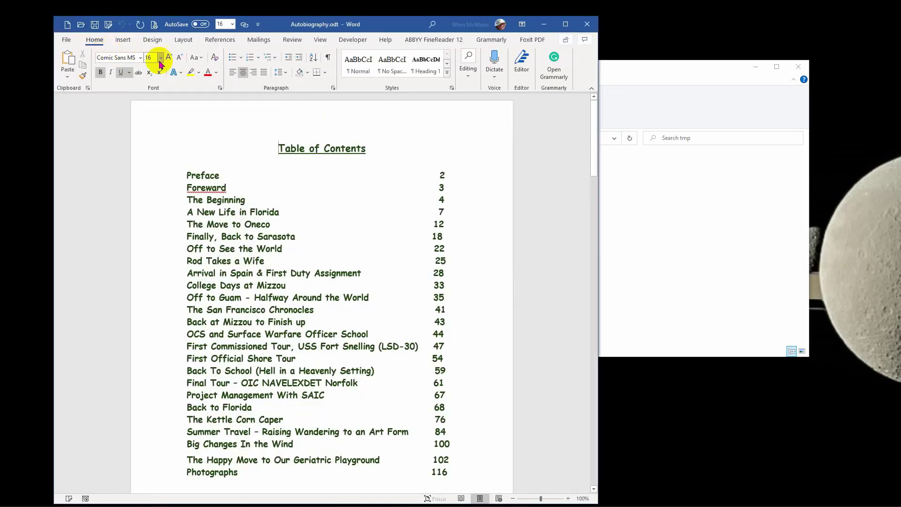
{"action": "left_click", "coordinate": [329, 59]}
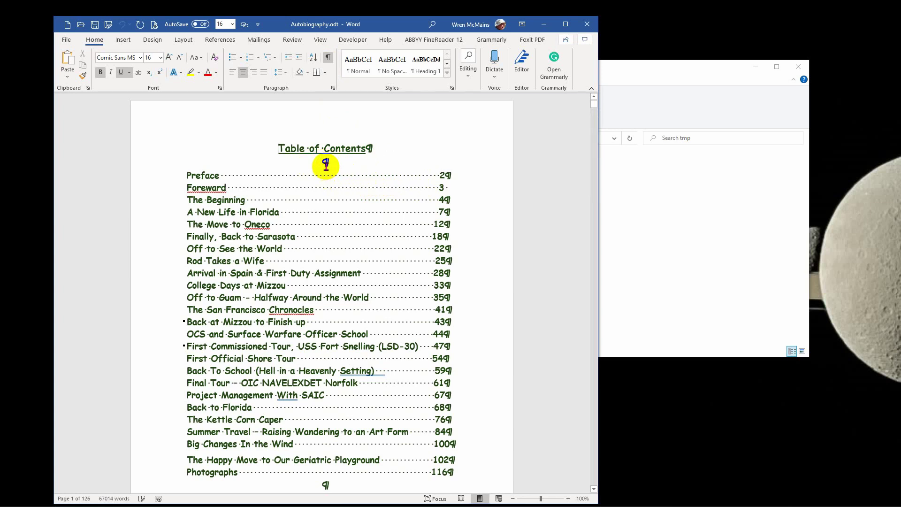
Examine the formatting marks and page transitions from the table of contents through the Preface and Foreward.
{"action": "left_click", "coordinate": [595, 145]}
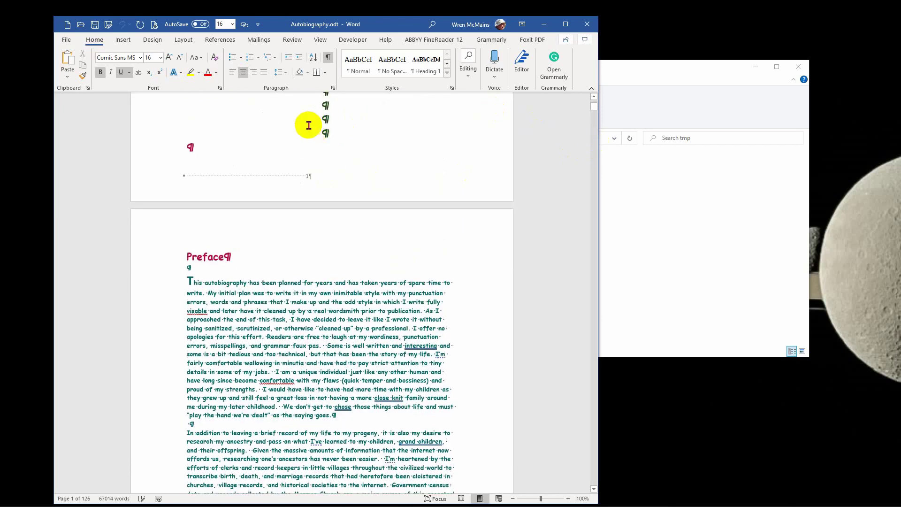
{"action": "left_click", "coordinate": [594, 97]}
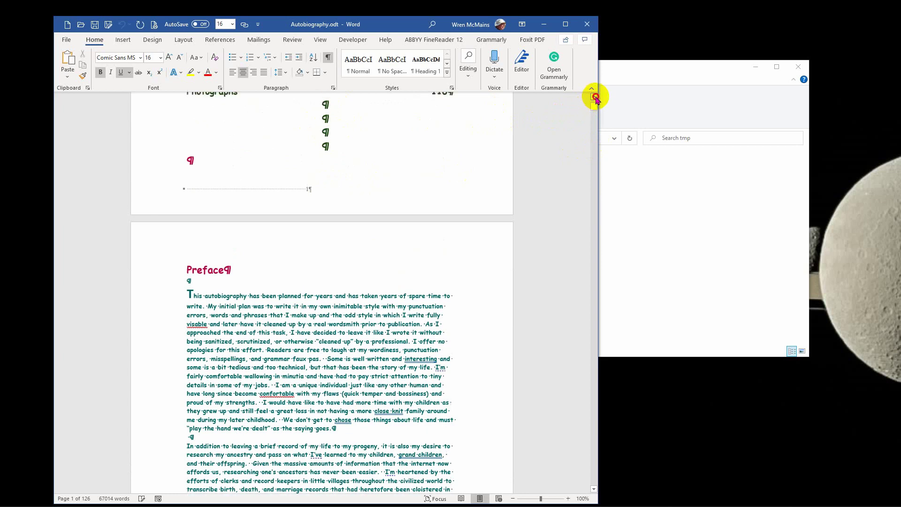
{"action": "left_click_drag", "start_coordinate": [595, 96], "coordinate": [595, 96]}
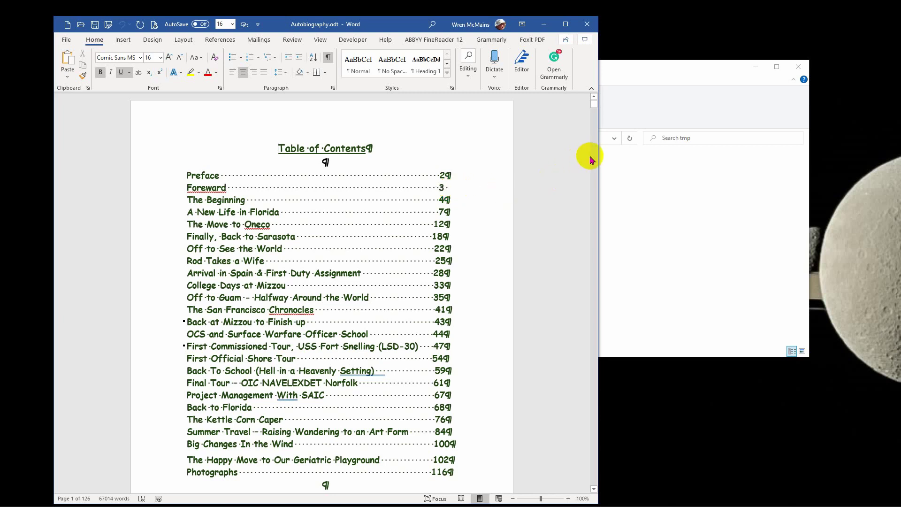
{"action": "scroll", "coordinate": [593, 159], "scroll_direction": "down", "scroll_amount": 10}
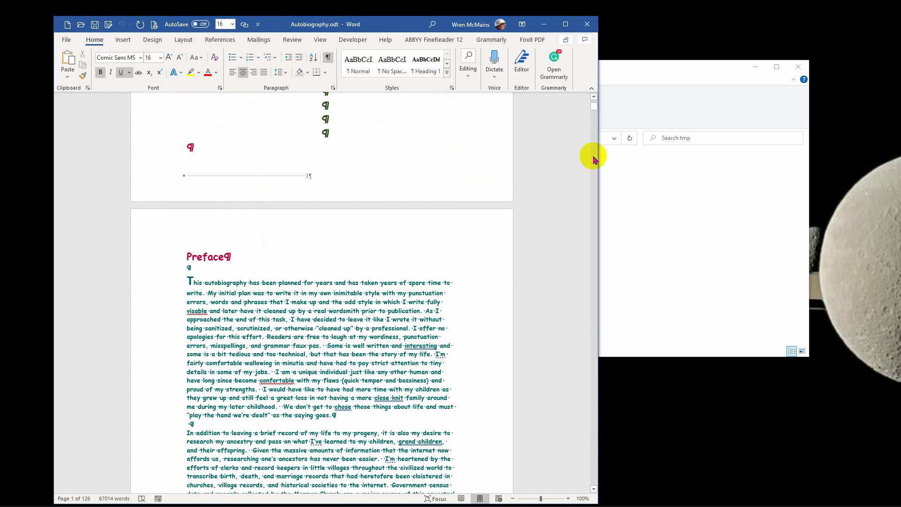
{"action": "scroll", "coordinate": [594, 160], "scroll_direction": "down", "scroll_amount": 14}
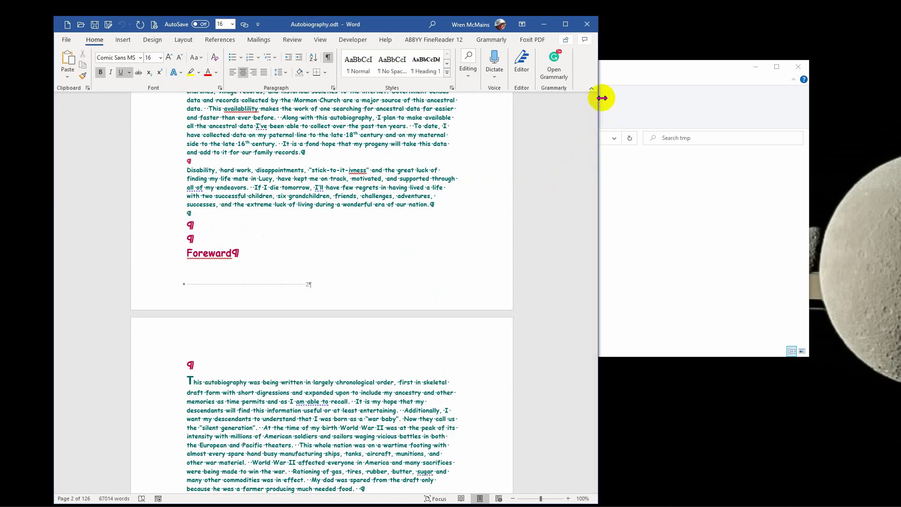
{"action": "scroll", "coordinate": [591, 103], "scroll_direction": "up", "scroll_amount": 13}
{"action": "scroll", "coordinate": [592, 102], "scroll_direction": "up", "scroll_amount": 10}
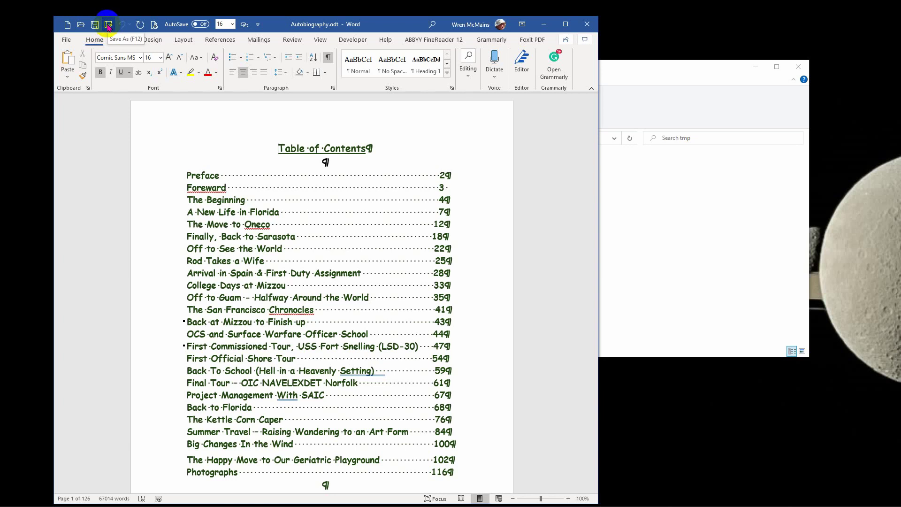
Save a copy of the document as Autobiography in Word Document (*.docx) format in D:\tmp.
{"action": "left_click", "coordinate": [67, 40]}
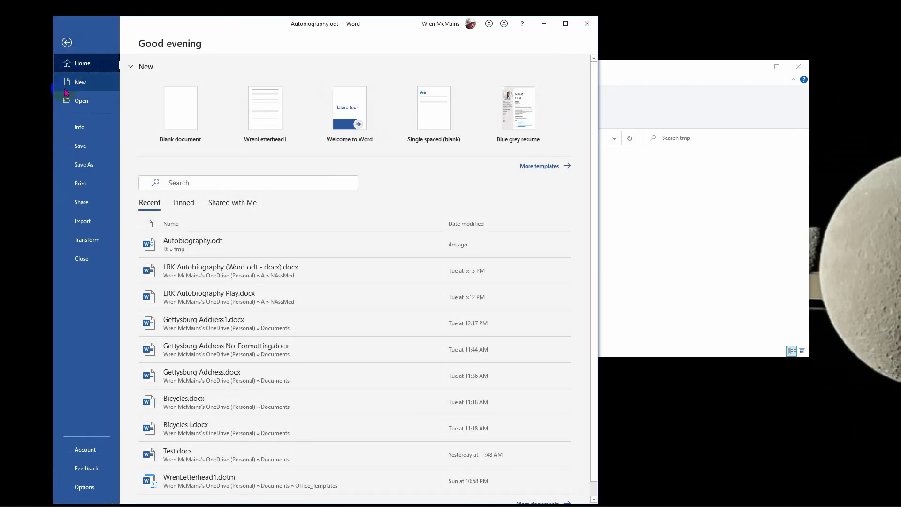
{"action": "left_click", "coordinate": [84, 164]}
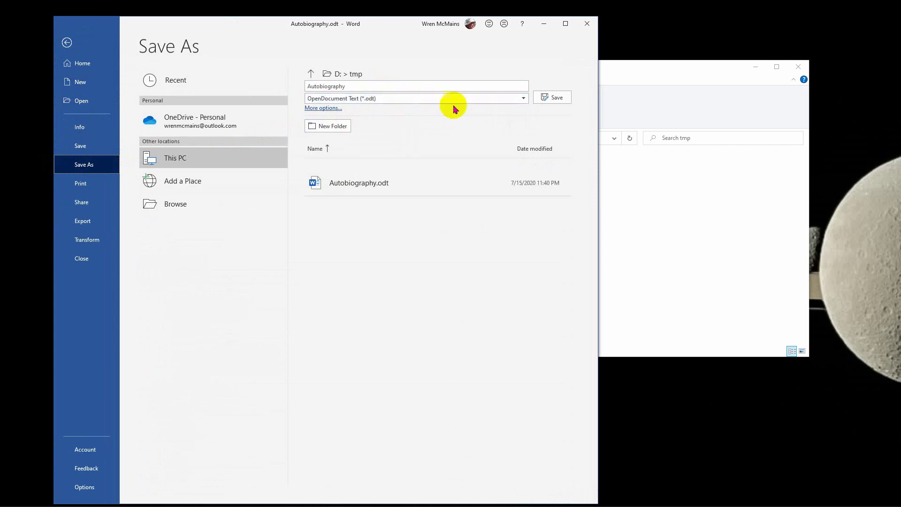
{"action": "left_click", "coordinate": [525, 101]}
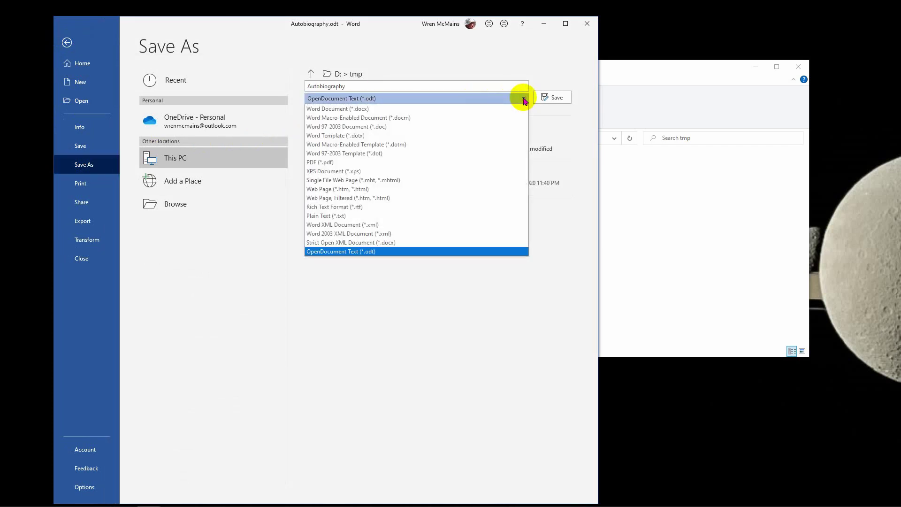
{"action": "left_click", "coordinate": [370, 109]}
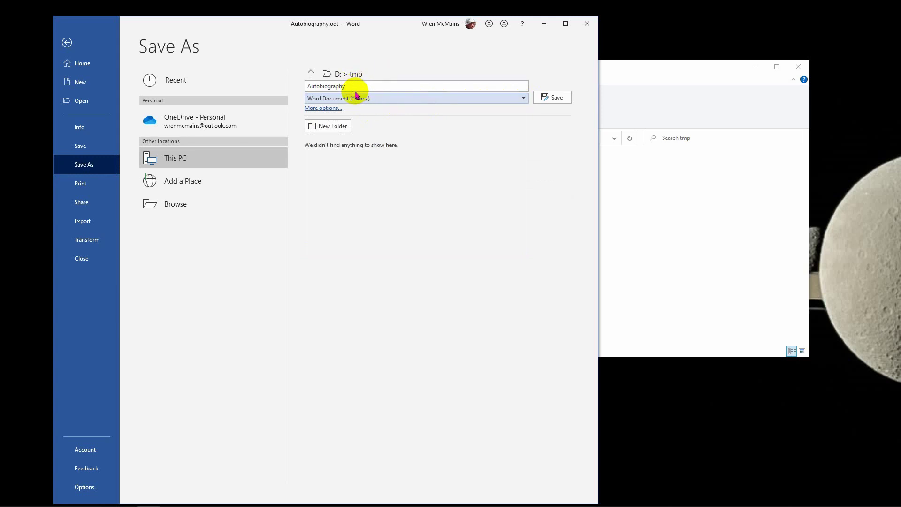
{"action": "left_click", "coordinate": [556, 100]}
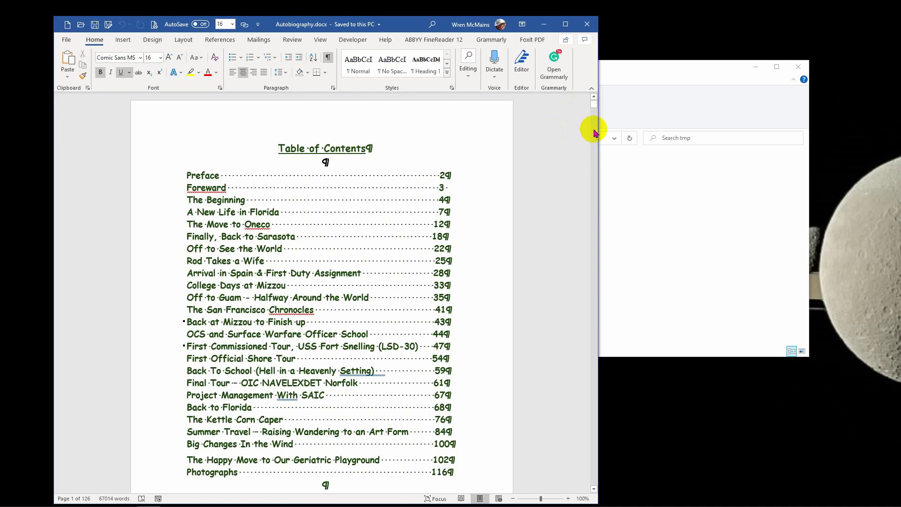
Update the Heading 1 style to match the formatting of the "Preface" heading and apply Heading 1 to that heading.
{"action": "scroll", "coordinate": [594, 132], "scroll_direction": "down", "scroll_amount": 10}
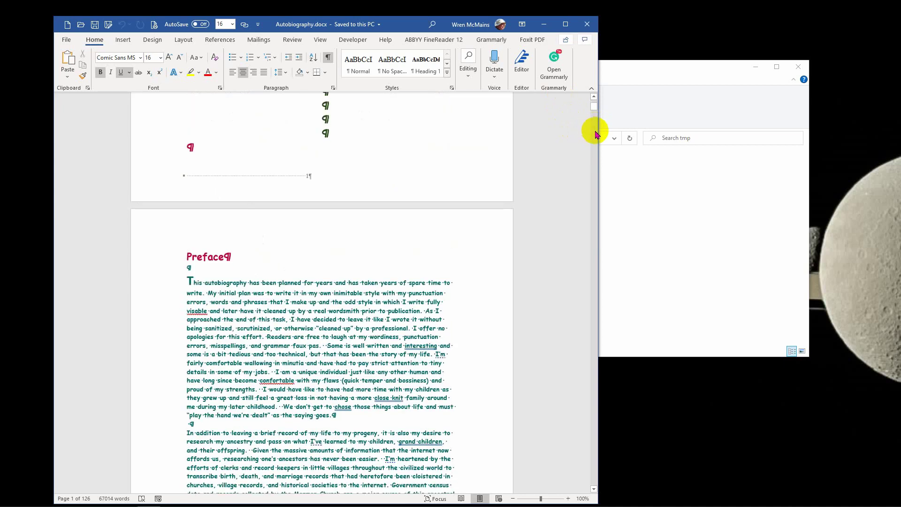
{"action": "scroll", "coordinate": [594, 133], "scroll_direction": "down", "scroll_amount": 10}
{"action": "scroll", "coordinate": [594, 135], "scroll_direction": "down", "scroll_amount": 10}
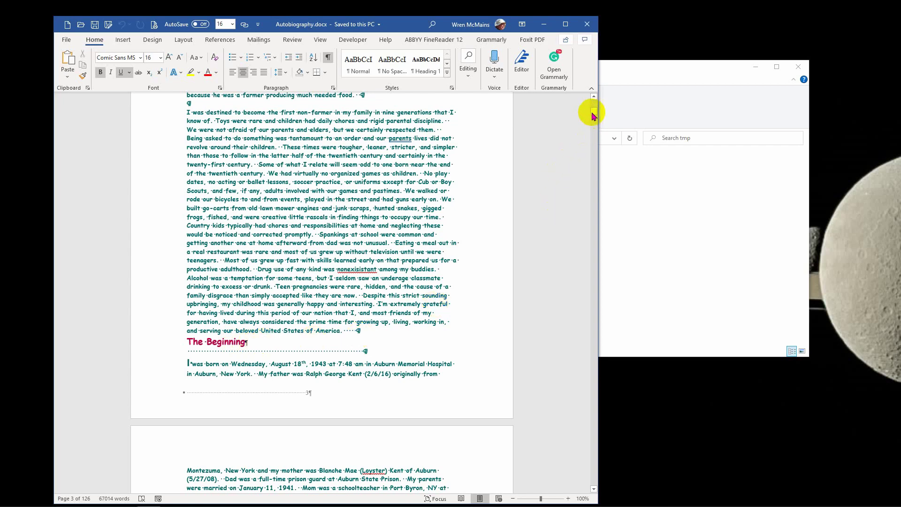
{"action": "left_click_drag", "start_coordinate": [594, 115], "coordinate": [597, 102]}
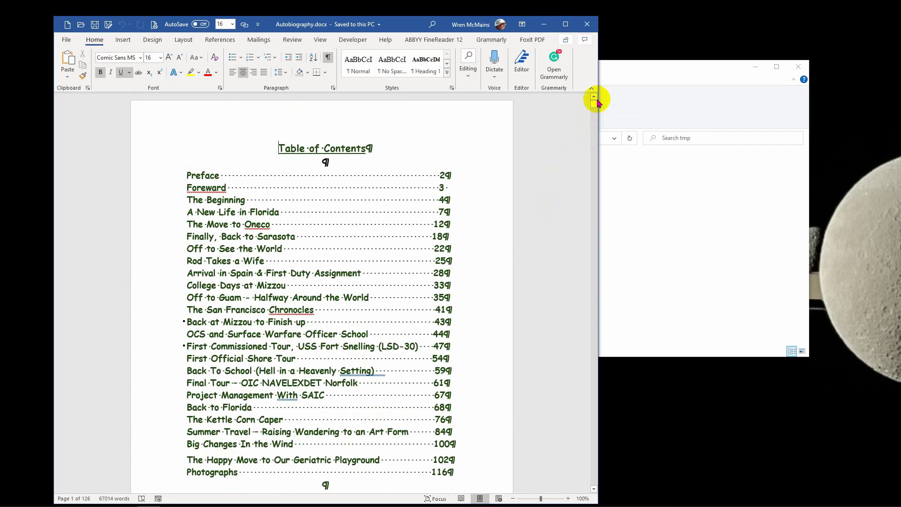
{"action": "left_click", "coordinate": [594, 128]}
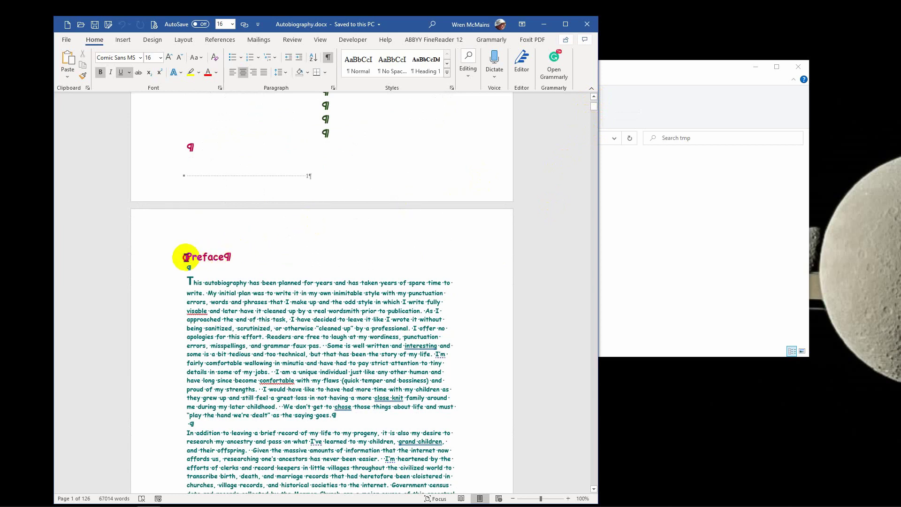
{"action": "left_click_drag", "start_coordinate": [186, 256], "coordinate": [223, 261]}
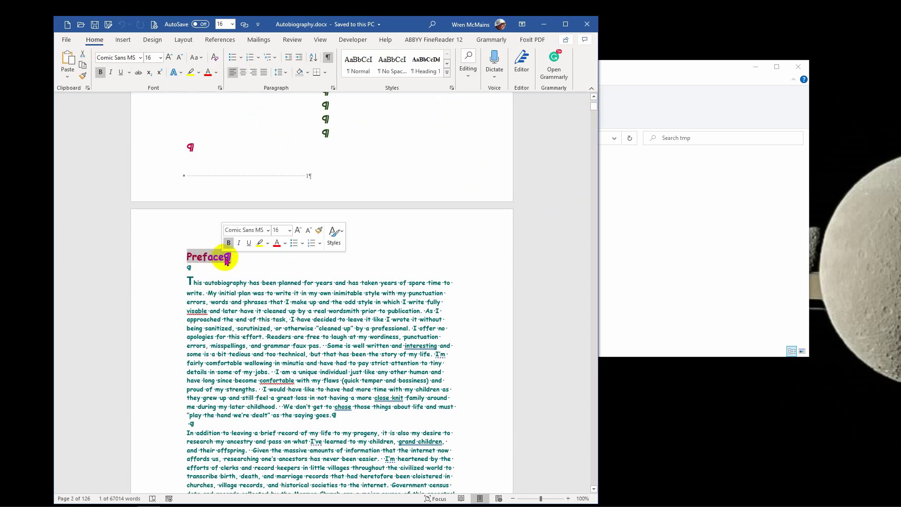
{"action": "left_click", "coordinate": [237, 261]}
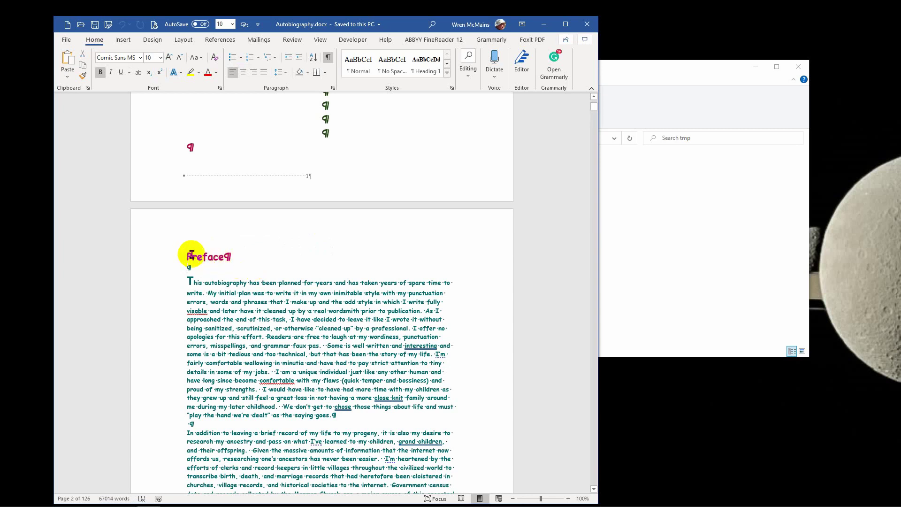
{"action": "left_click_drag", "start_coordinate": [187, 256], "coordinate": [231, 257]}
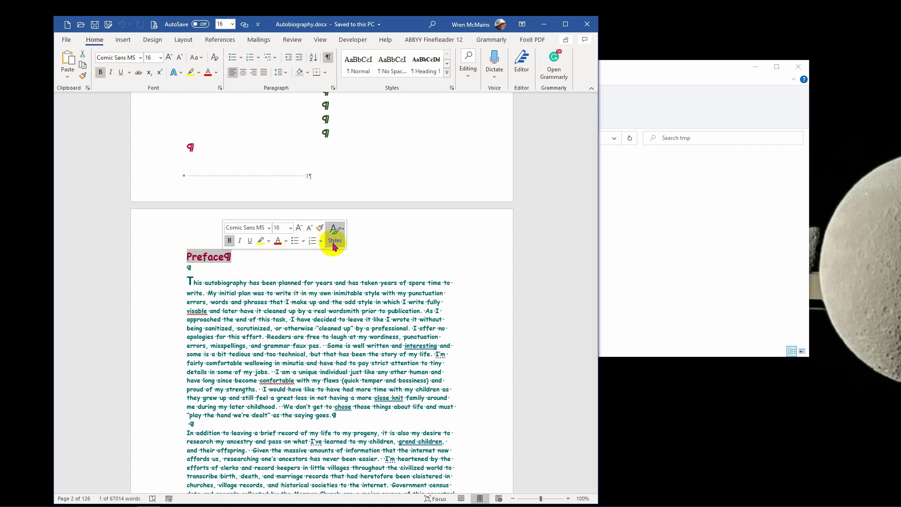
{"action": "left_click", "coordinate": [428, 66]}
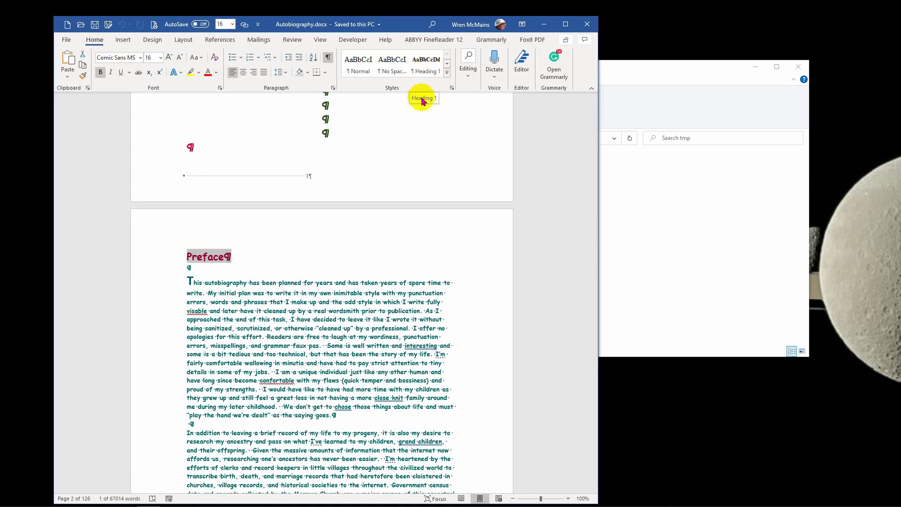
{"action": "right_click", "coordinate": [419, 68]}
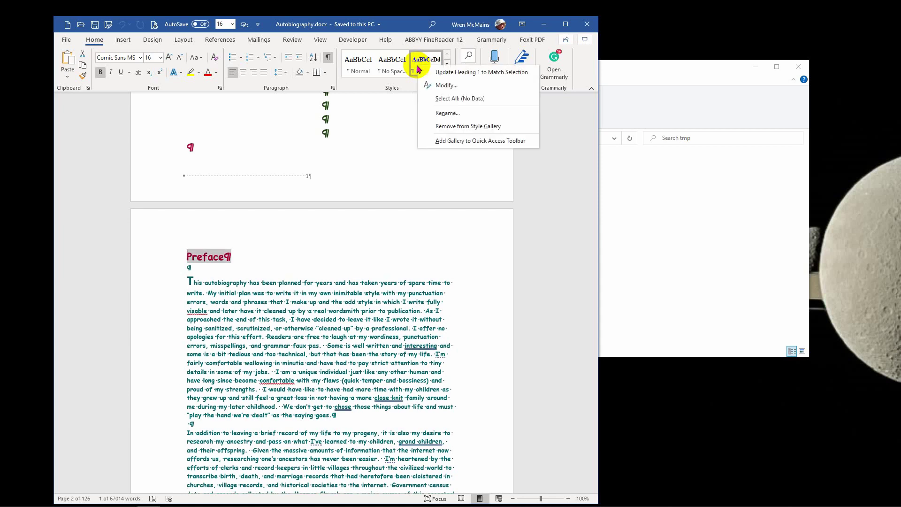
{"action": "left_click", "coordinate": [463, 74]}
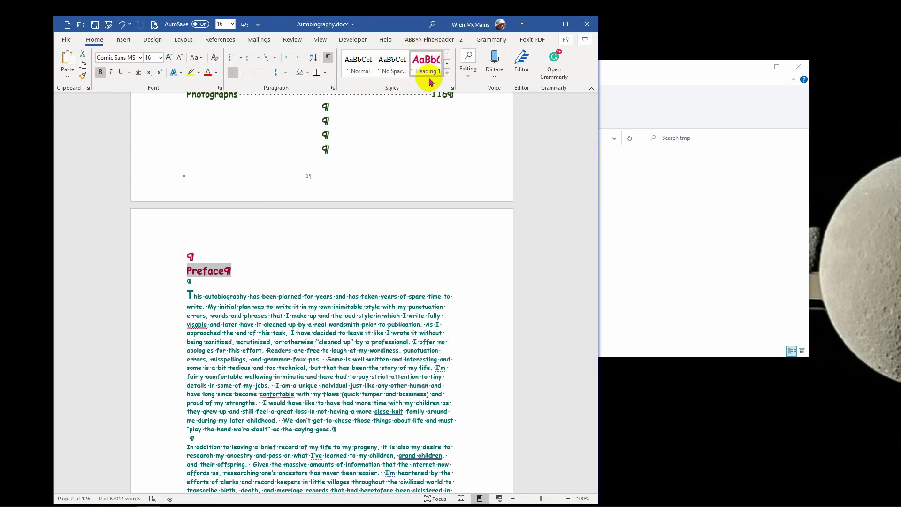
{"action": "left_click", "coordinate": [427, 69]}
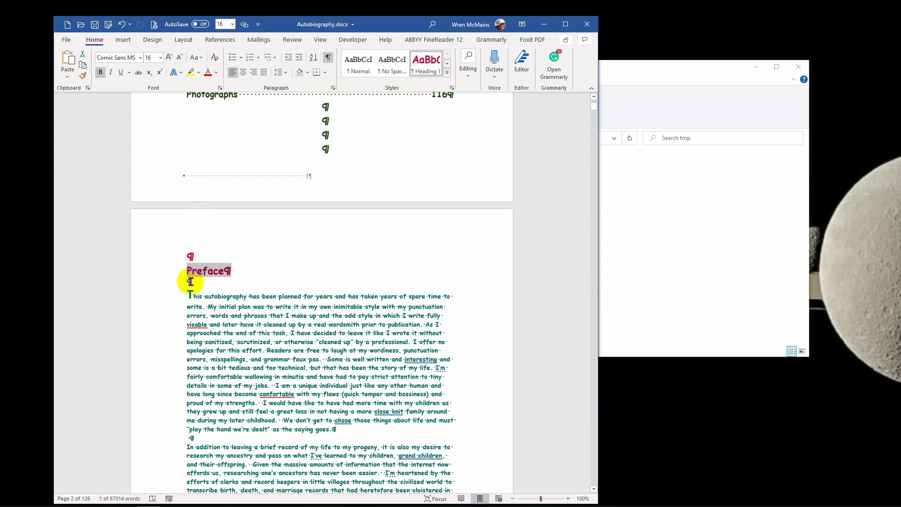
Set the paragraph spacing before in the Heading 1 style to 36 pt.
{"action": "right_click", "coordinate": [421, 61]}
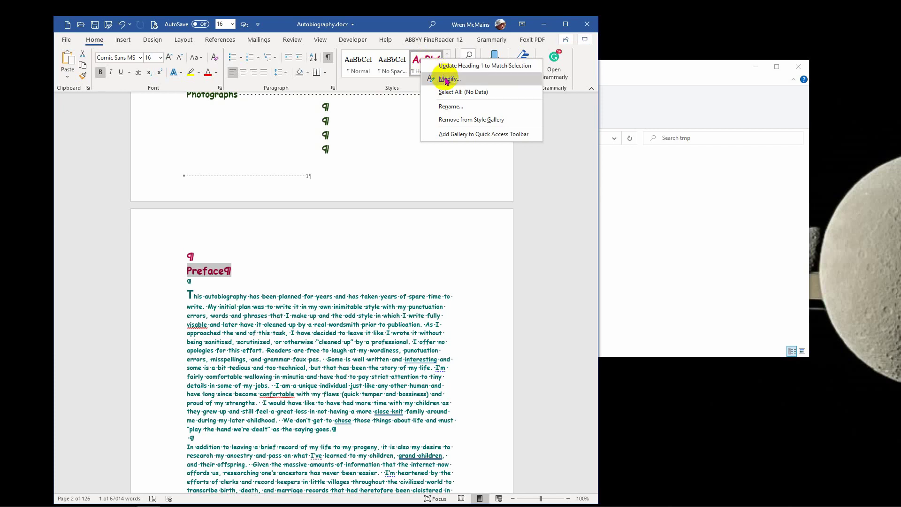
{"action": "left_click", "coordinate": [444, 79]}
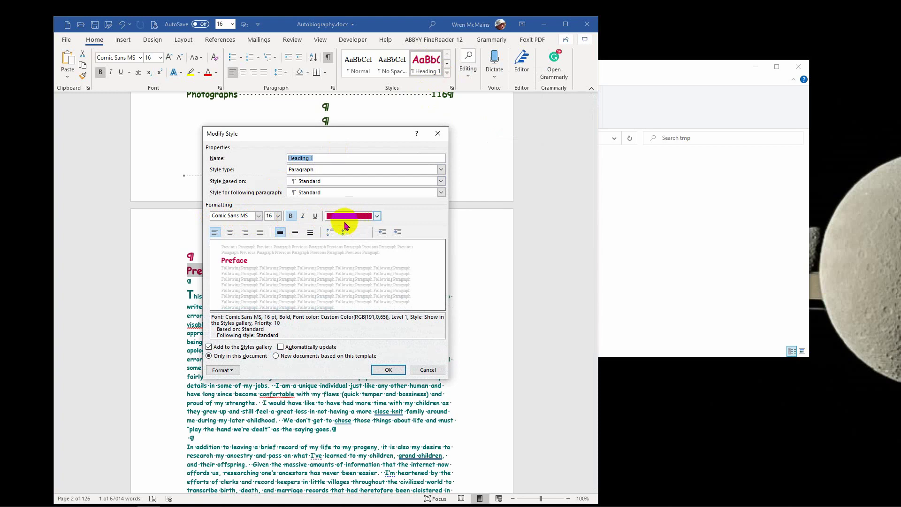
{"action": "left_click", "coordinate": [221, 372]}
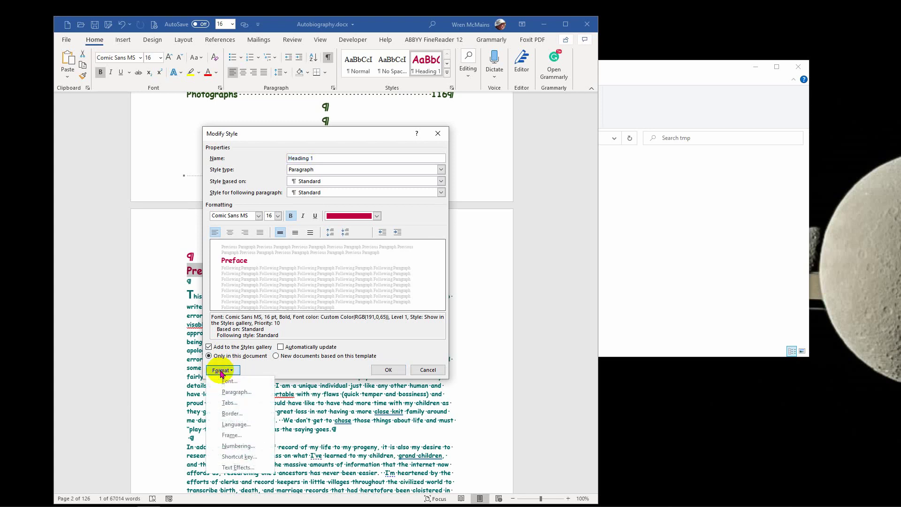
{"action": "left_click", "coordinate": [229, 394]}
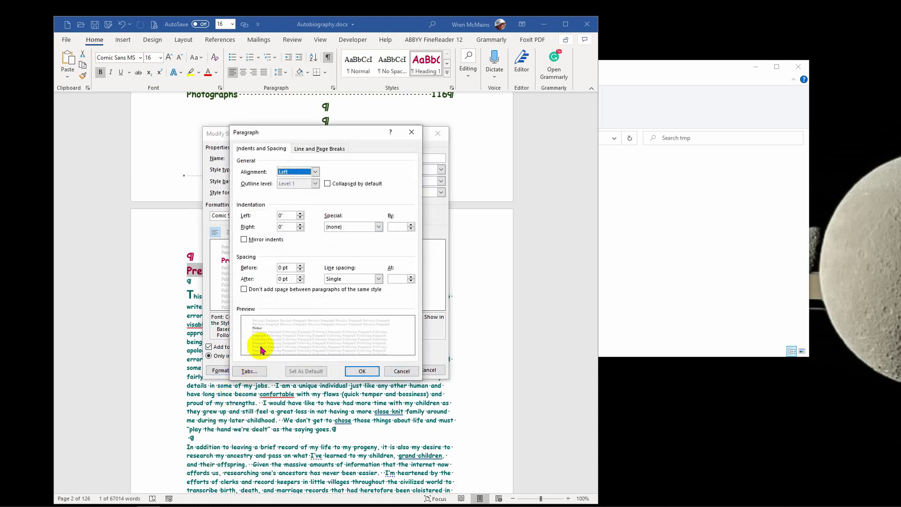
{"action": "left_click", "coordinate": [280, 268]}
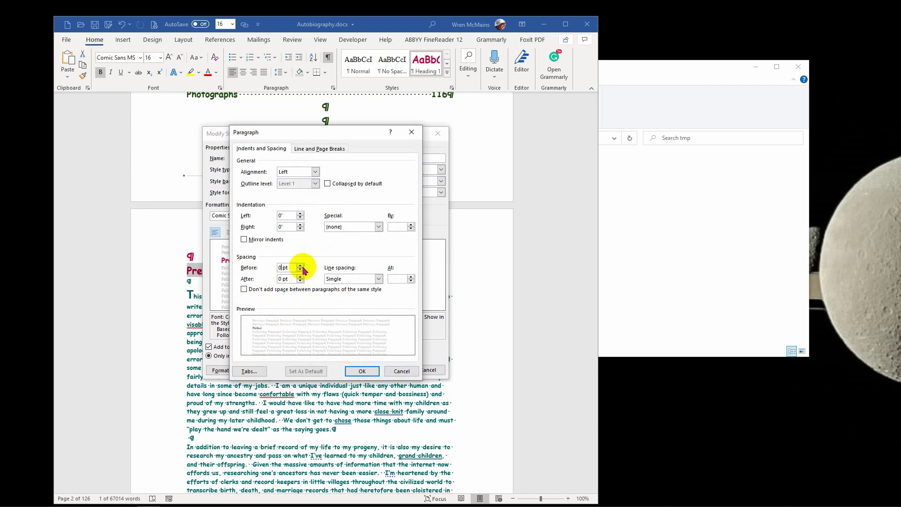
{"action": "left_click", "coordinate": [301, 266]}
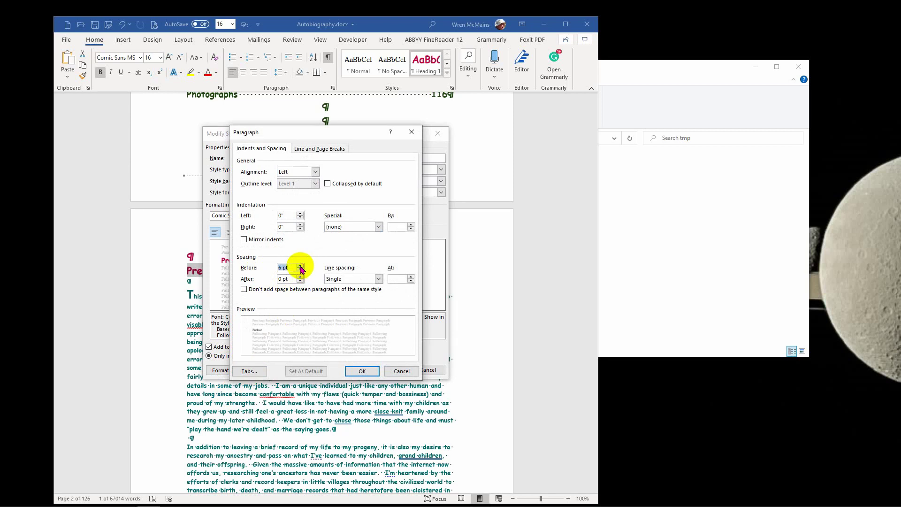
{"action": "left_click", "coordinate": [301, 266]}
{"action": "left_click", "coordinate": [300, 266]}
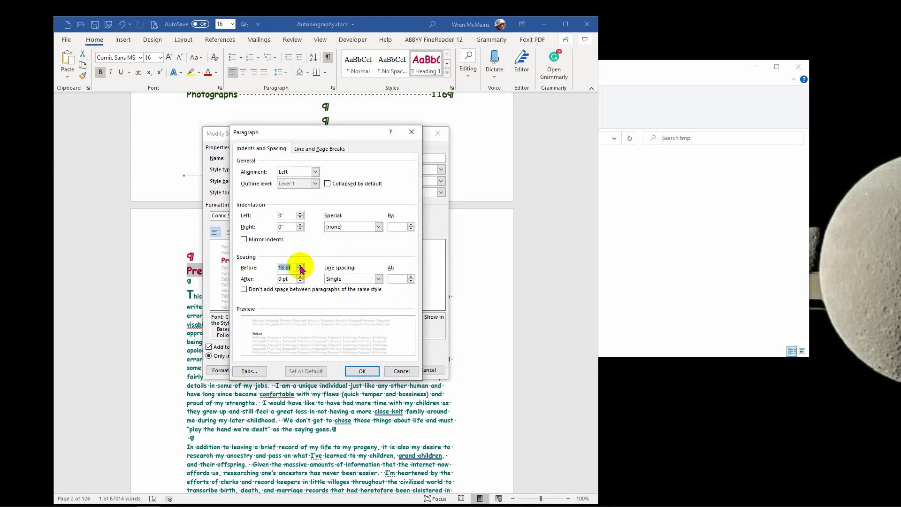
{"action": "left_click", "coordinate": [300, 266]}
{"action": "left_click", "coordinate": [301, 266]}
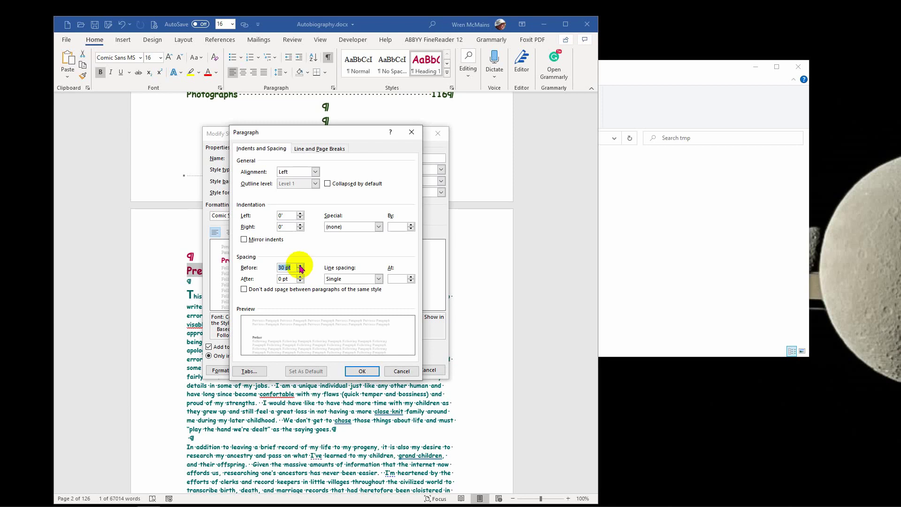
{"action": "left_click", "coordinate": [300, 266]}
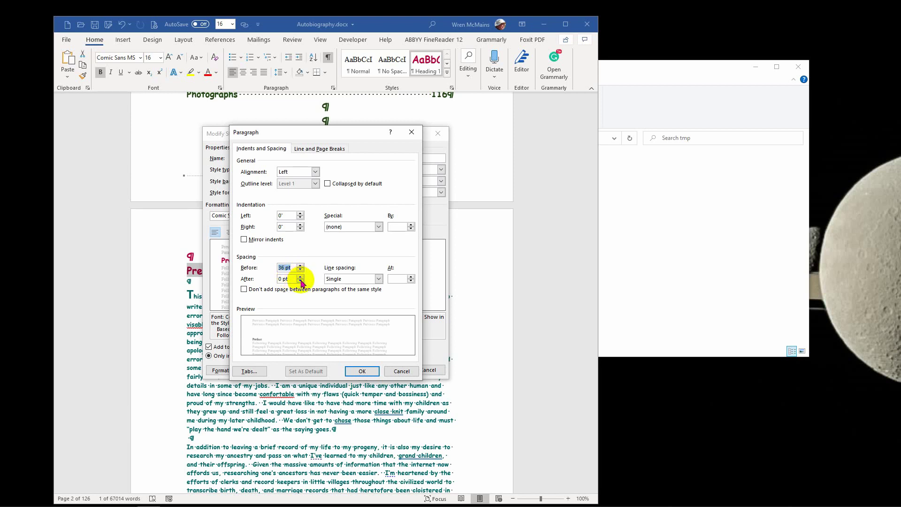
Set the Heading 1 style's paragraph spacing after to 12 pt.
{"action": "left_click", "coordinate": [300, 281]}
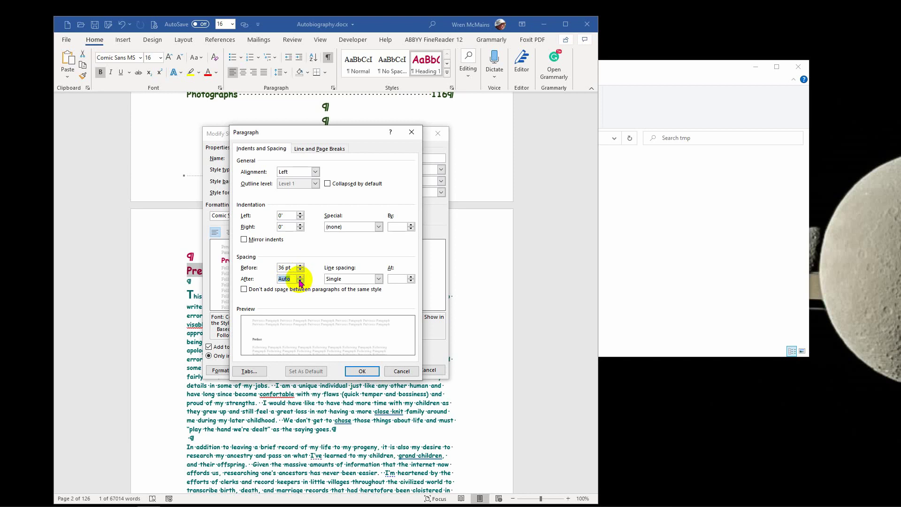
{"action": "left_click", "coordinate": [300, 276]}
{"action": "left_click", "coordinate": [301, 277]}
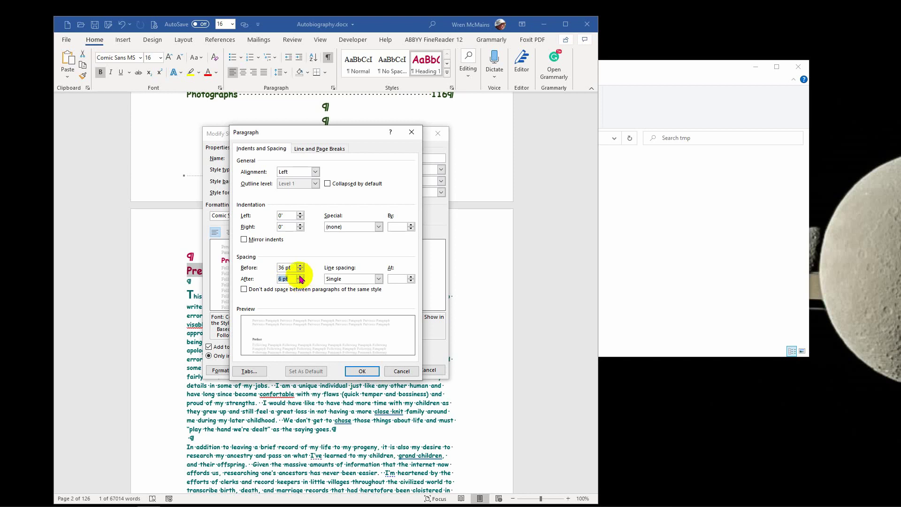
{"action": "left_click", "coordinate": [301, 277]}
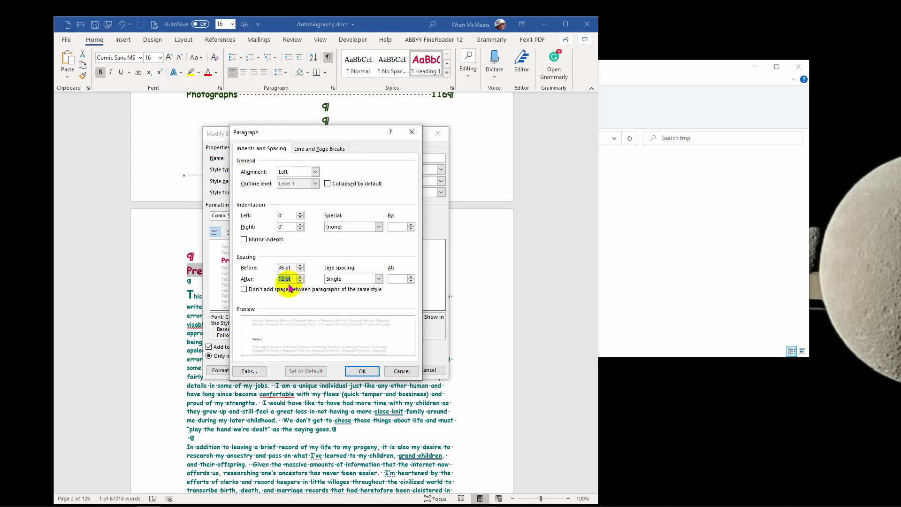
Turn on Keep with next in the Heading 1 style's pagination options and save the style changes.
{"action": "left_click", "coordinate": [333, 151]}
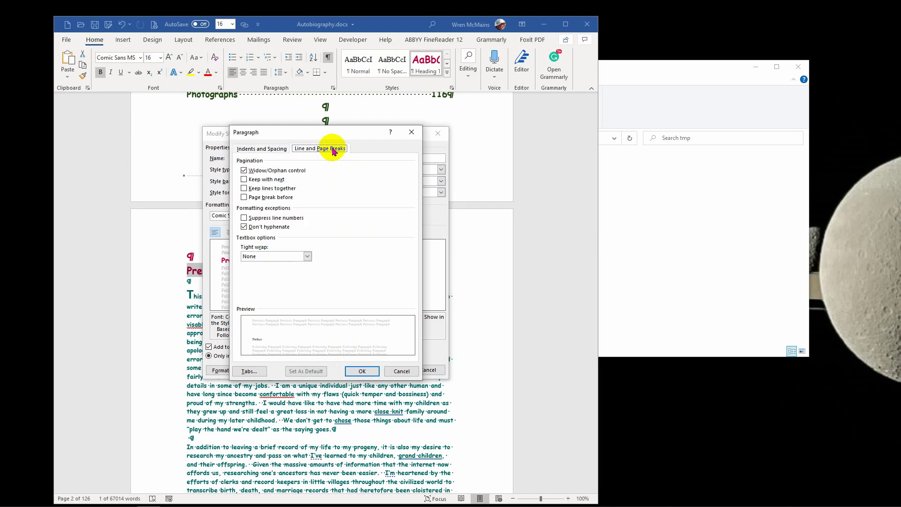
{"action": "left_click", "coordinate": [244, 186]}
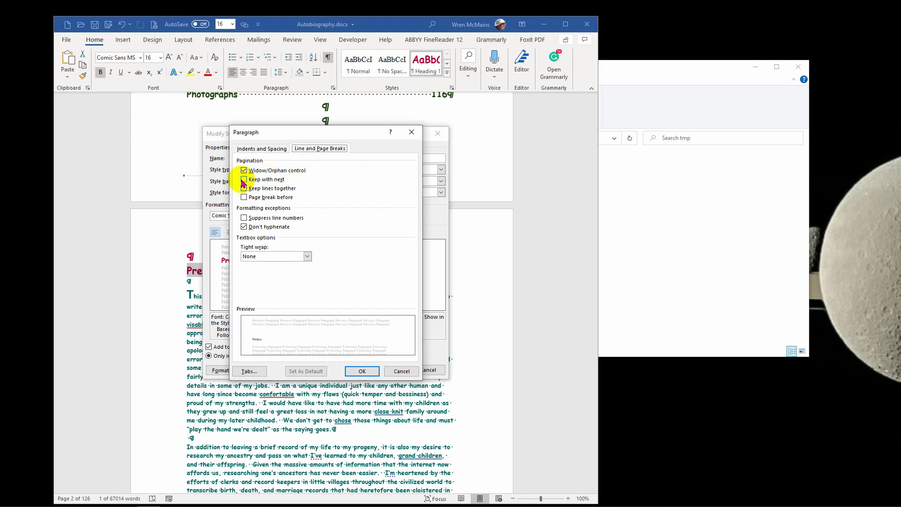
{"action": "left_click", "coordinate": [244, 187]}
{"action": "left_click", "coordinate": [244, 180]}
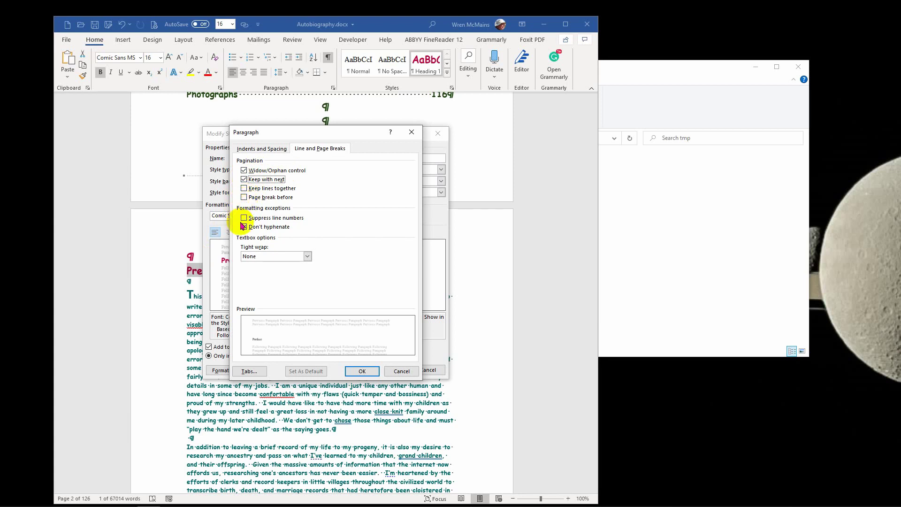
{"action": "left_click", "coordinate": [355, 373]}
{"action": "left_click", "coordinate": [388, 370]}
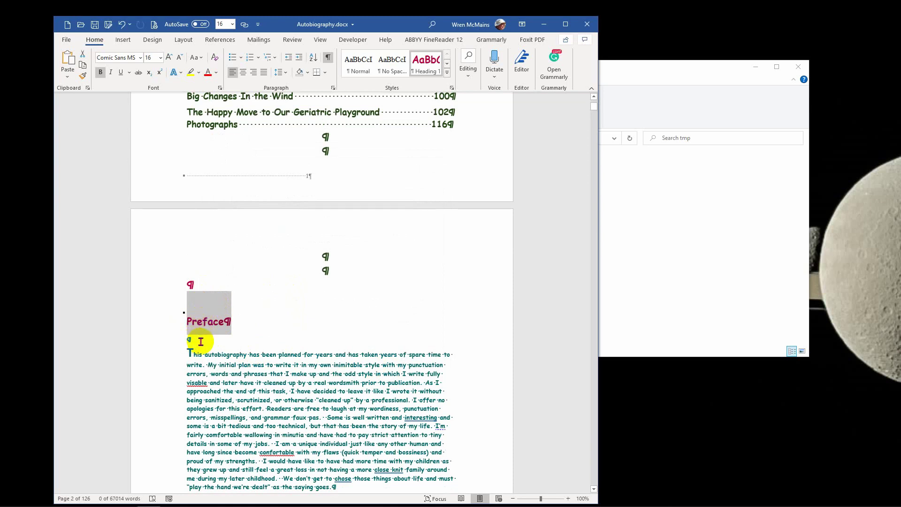
Delete the empty paragraph below the "Preface" heading and the empty paragraphs above it on the page.
{"action": "left_click", "coordinate": [200, 342]}
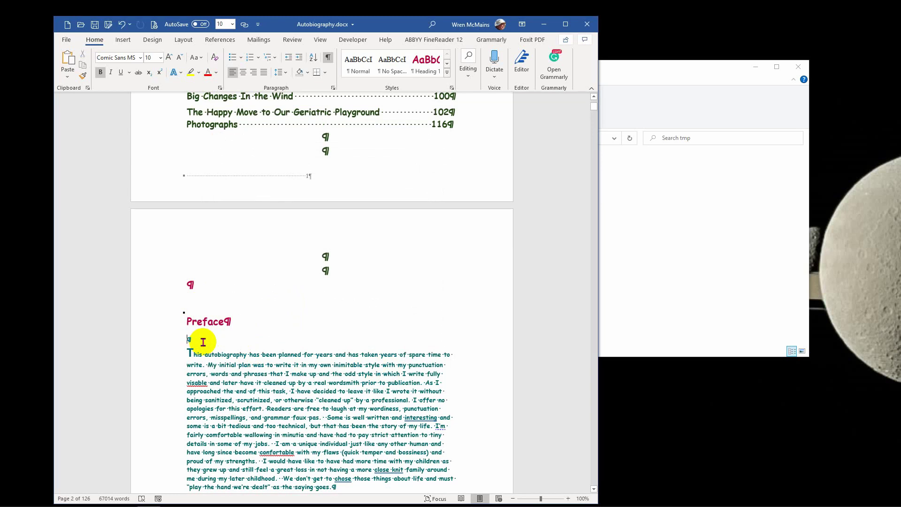
{"action": "key", "text": "Delete"}
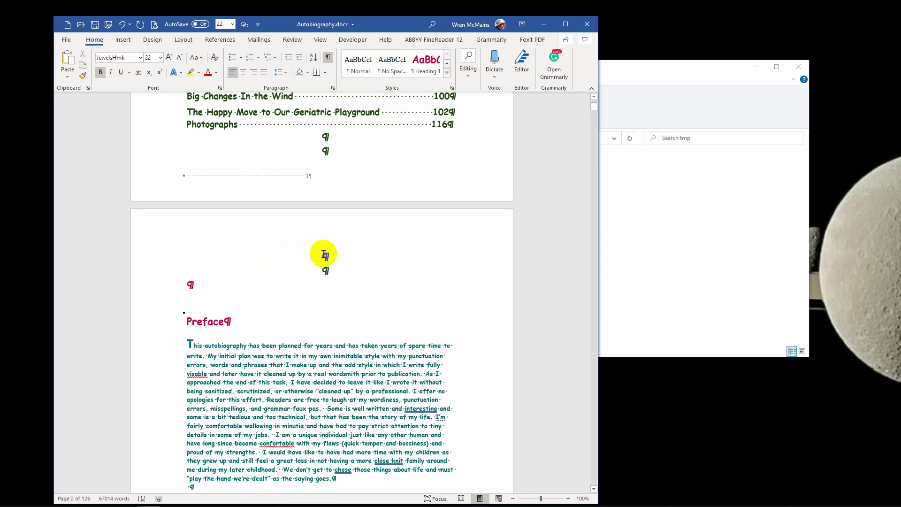
{"action": "left_click_drag", "start_coordinate": [321, 255], "coordinate": [339, 276]}
{"action": "key", "text": "Delete"}
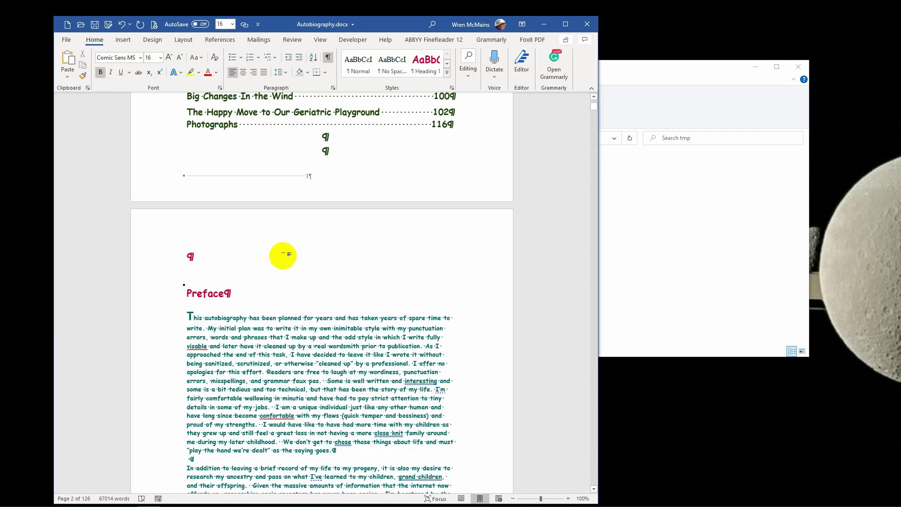
{"action": "key", "text": "Delete"}
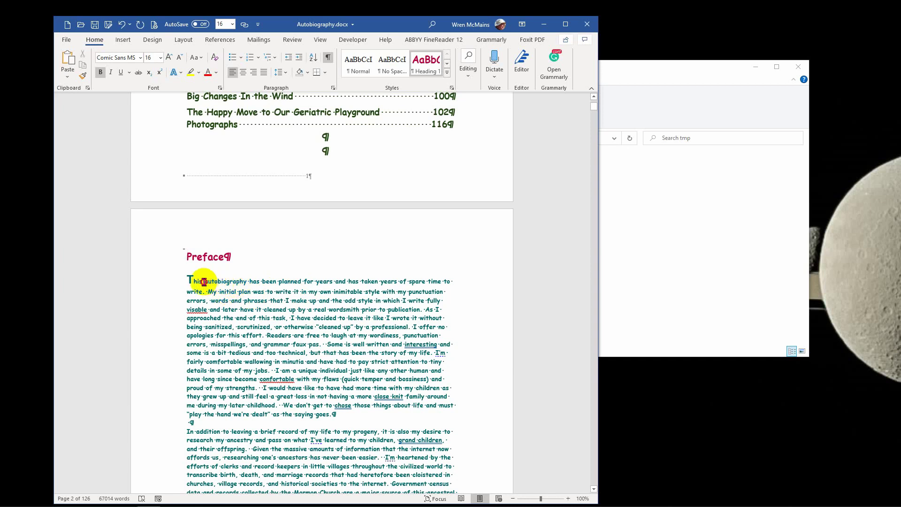
Update the Normal style to match the text "autobiography has been" in the first Preface paragraph and apply Normal to that paragraph.
{"action": "left_click_drag", "start_coordinate": [204, 282], "coordinate": [271, 288]}
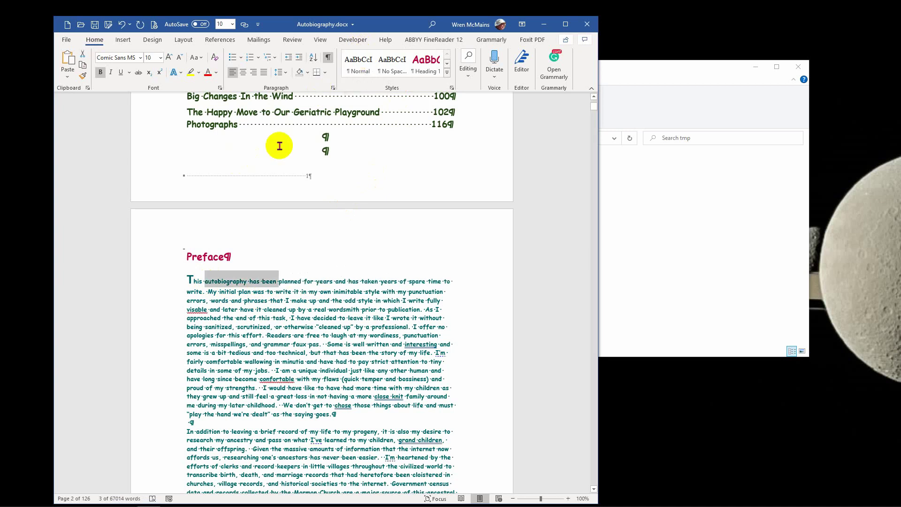
{"action": "right_click", "coordinate": [353, 66]}
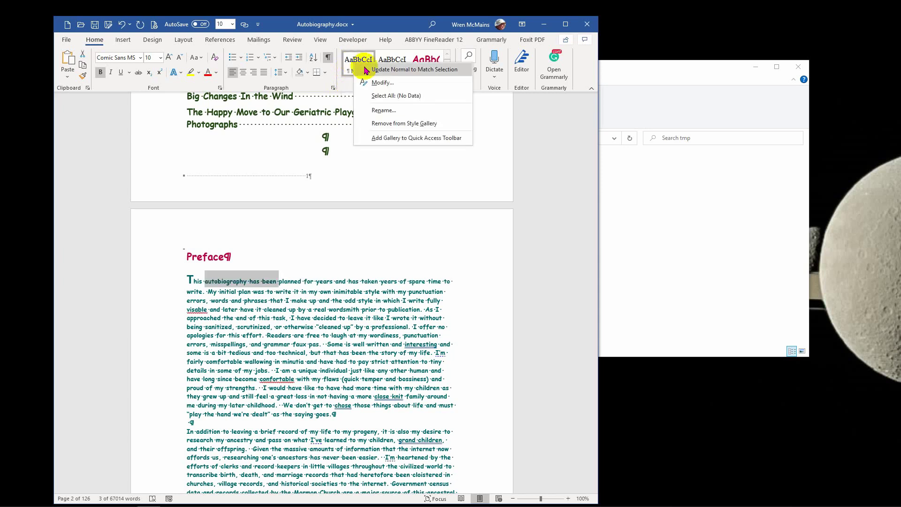
{"action": "left_click", "coordinate": [390, 70]}
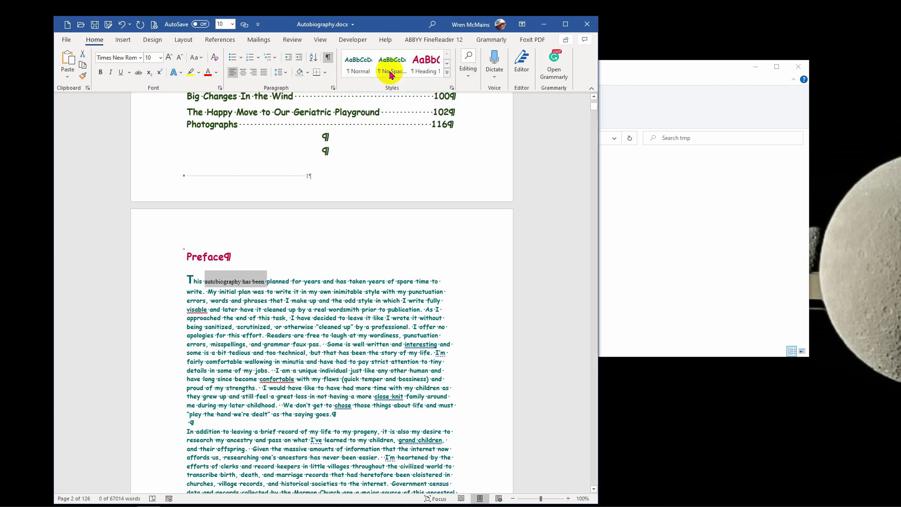
{"action": "left_click", "coordinate": [353, 66]}
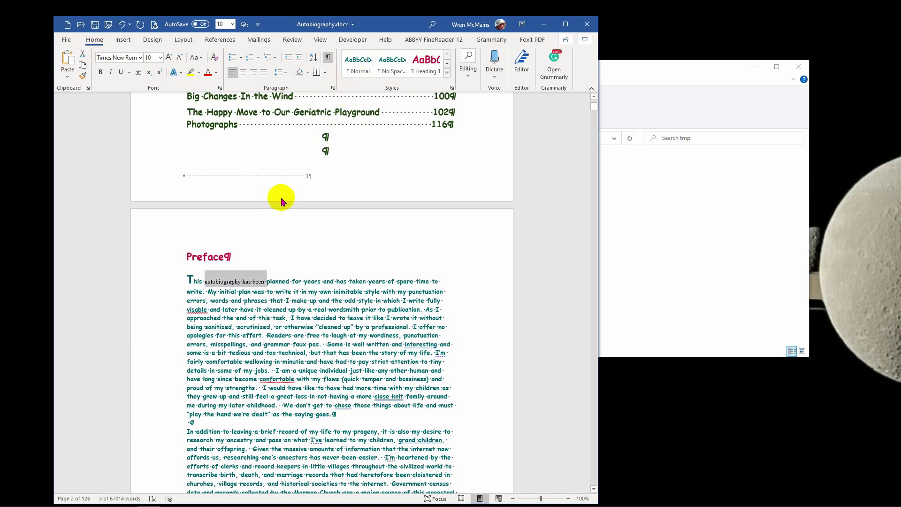
{"action": "left_click", "coordinate": [237, 317]}
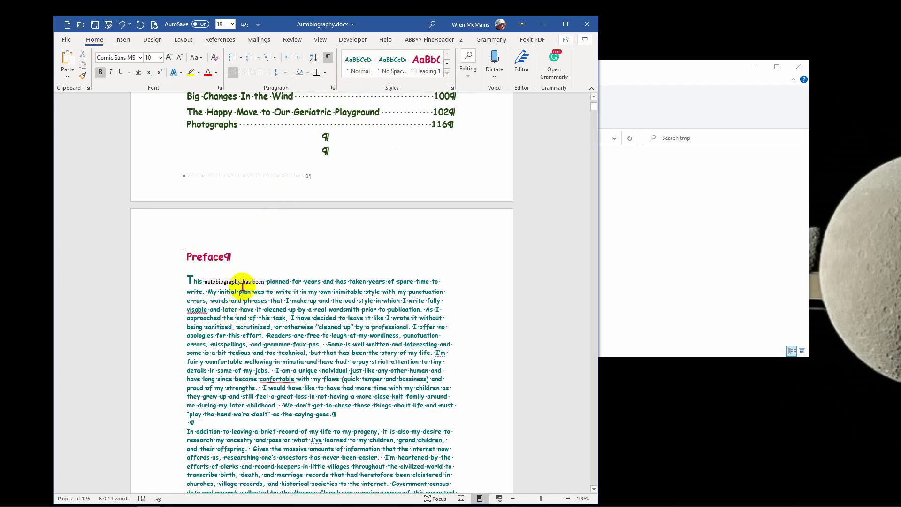
{"action": "left_click", "coordinate": [242, 282]}
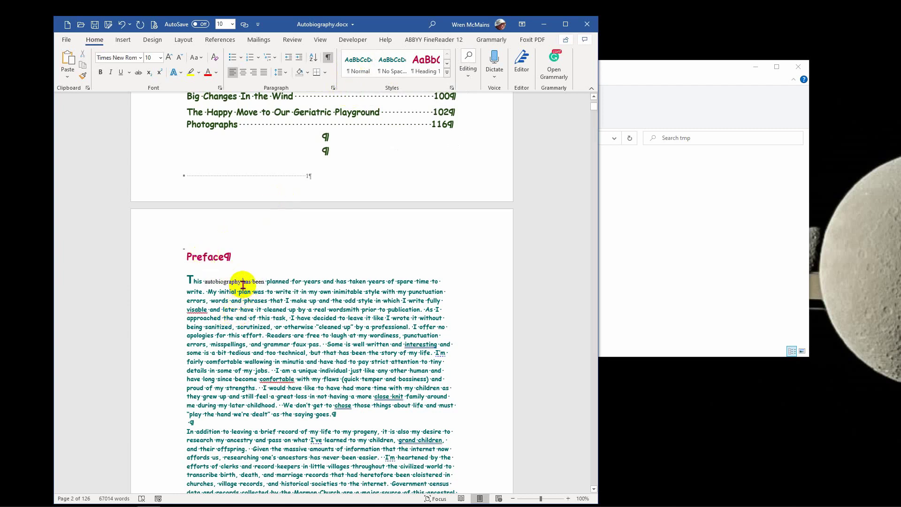
{"action": "left_click", "coordinate": [358, 68]}
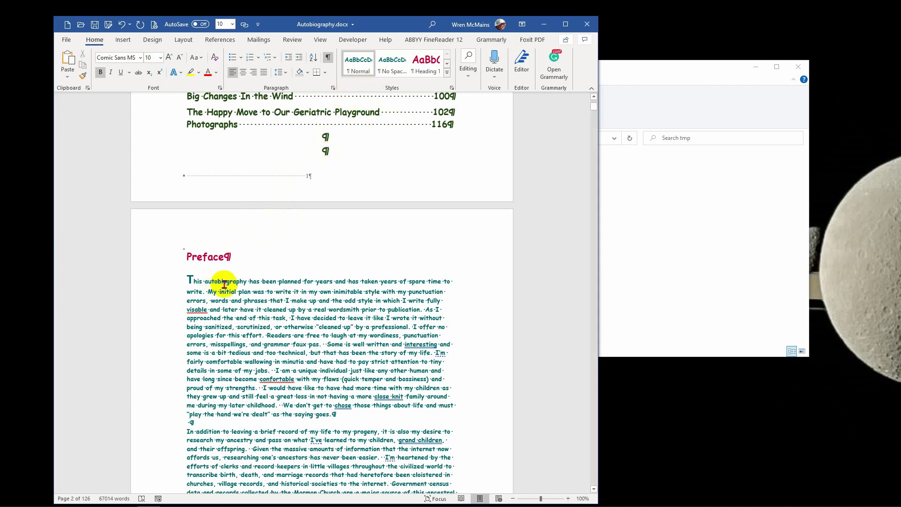
Modify the Normal style to have 12 pt of paragraph spacing after.
{"action": "right_click", "coordinate": [357, 68]}
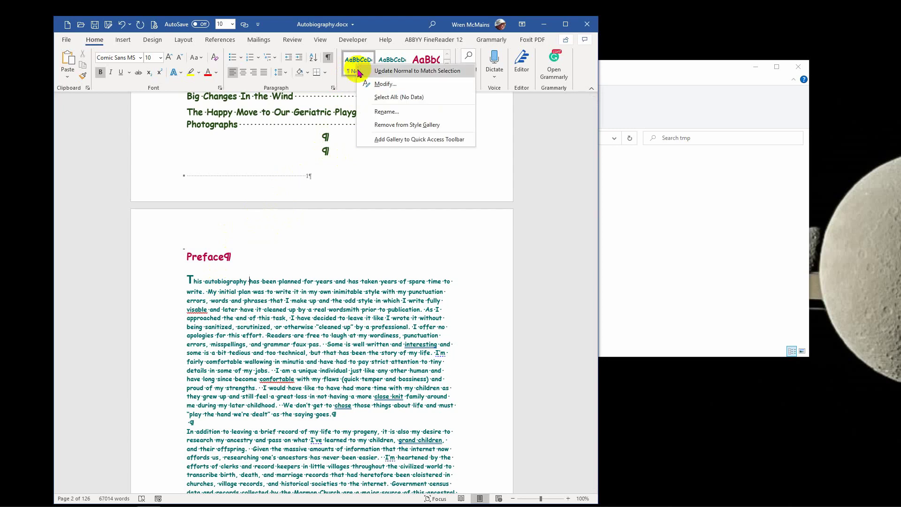
{"action": "left_click", "coordinate": [385, 85]}
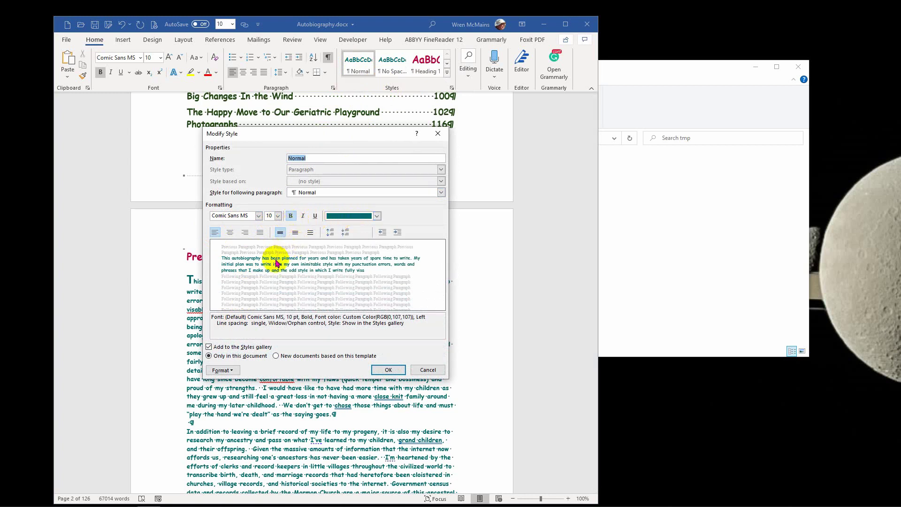
{"action": "left_click", "coordinate": [232, 371]}
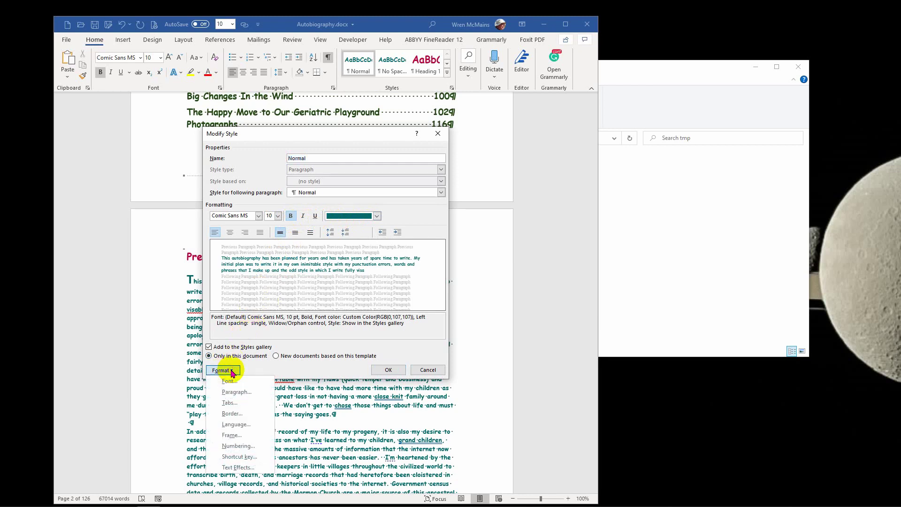
{"action": "left_click", "coordinate": [232, 393]}
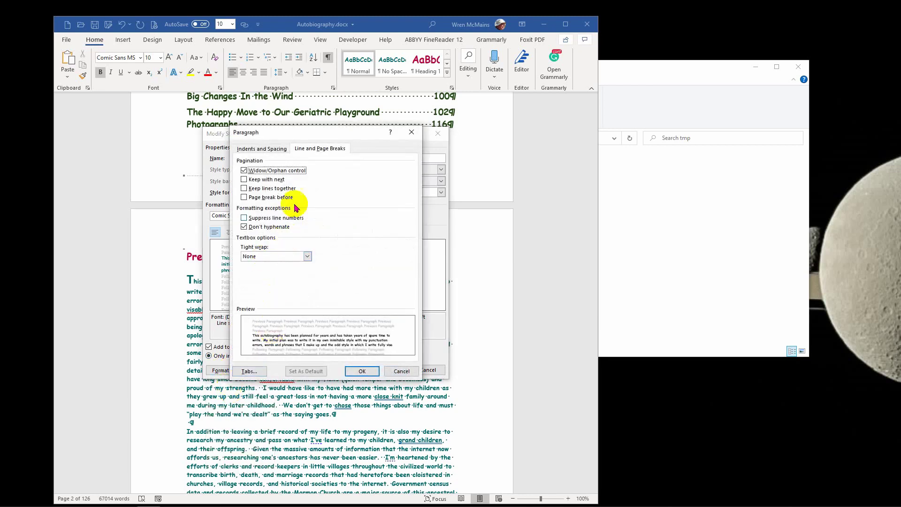
{"action": "left_click", "coordinate": [271, 148]}
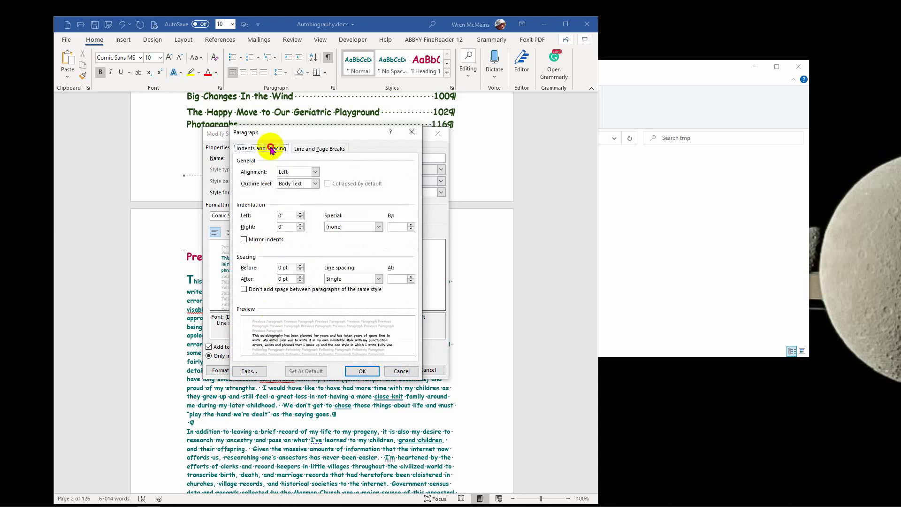
{"action": "left_click", "coordinate": [299, 277]}
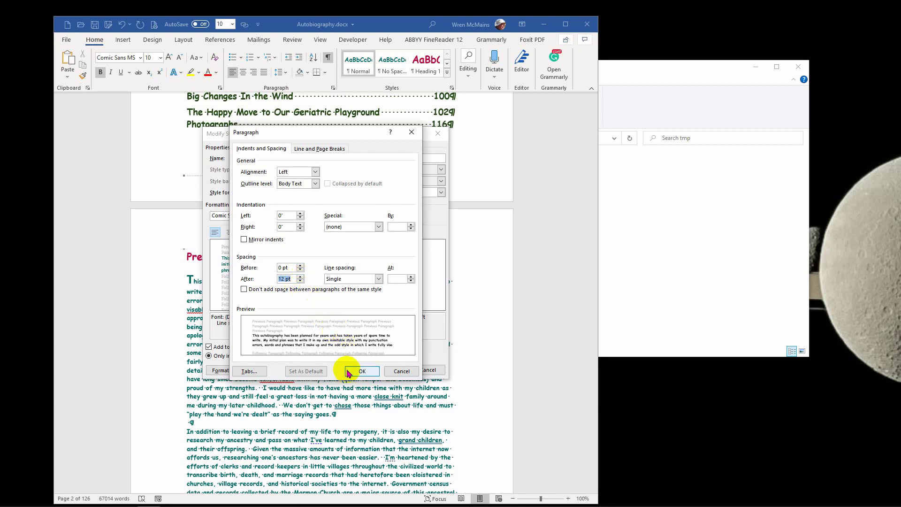
{"action": "left_click", "coordinate": [361, 372]}
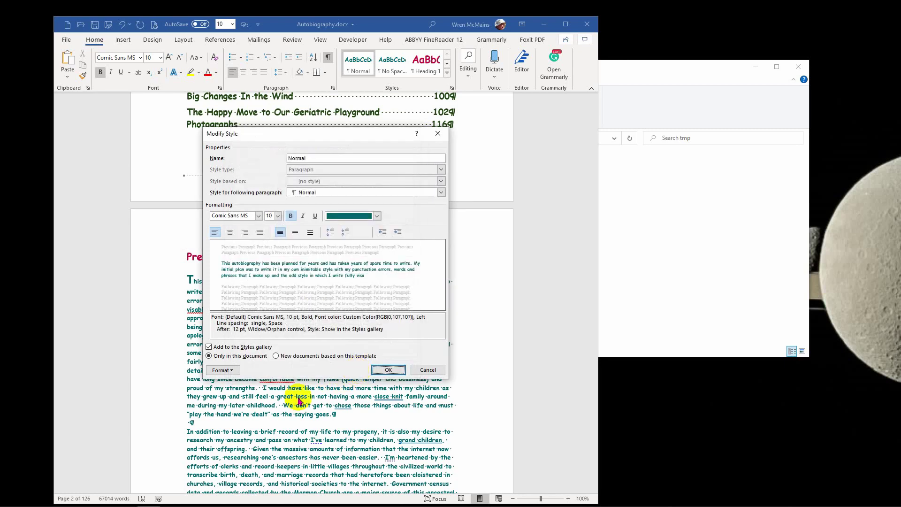
{"action": "left_click", "coordinate": [388, 370]}
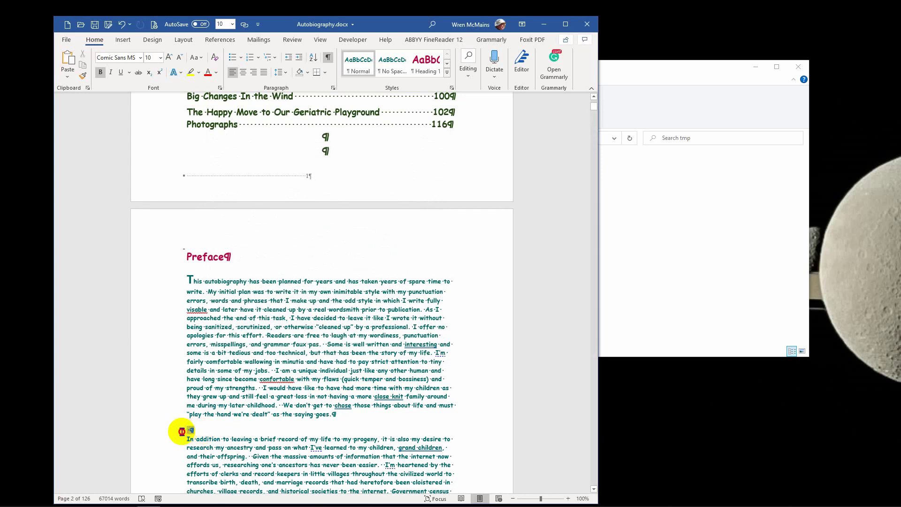
Apply the Normal style to the remaining Preface paragraphs and delete the empty paragraphs between the Preface paragraphs.
{"action": "left_click", "coordinate": [177, 430]}
{"action": "key", "text": "Delete"}
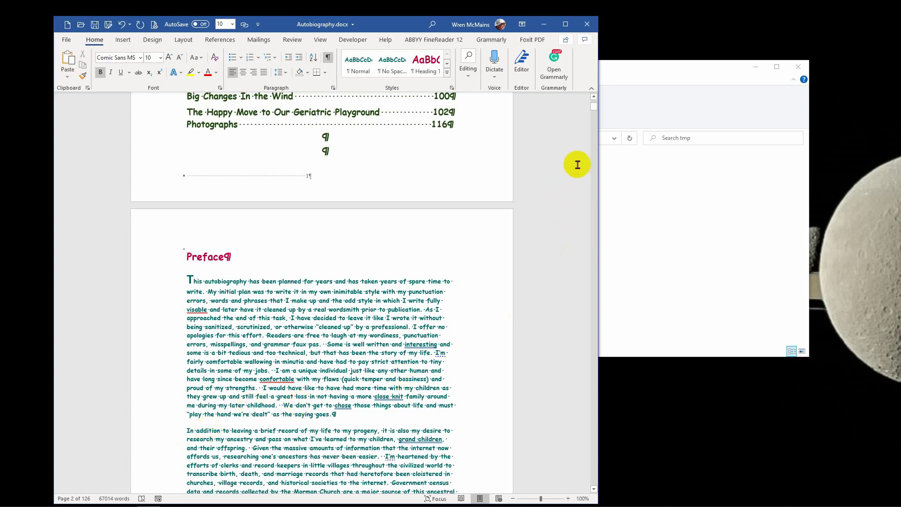
{"action": "left_click_drag", "start_coordinate": [595, 107], "coordinate": [594, 108]}
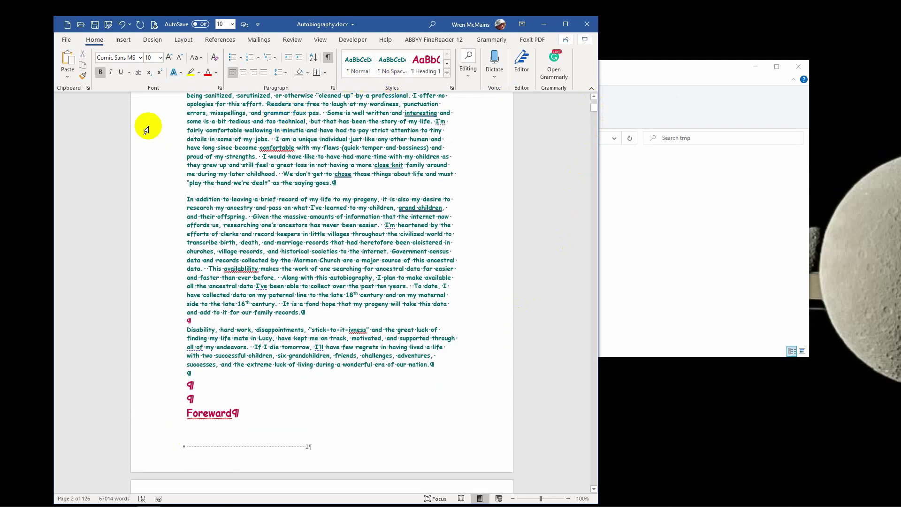
{"action": "left_click", "coordinate": [184, 112]}
{"action": "left_click_drag", "start_coordinate": [187, 150], "coordinate": [330, 355]}
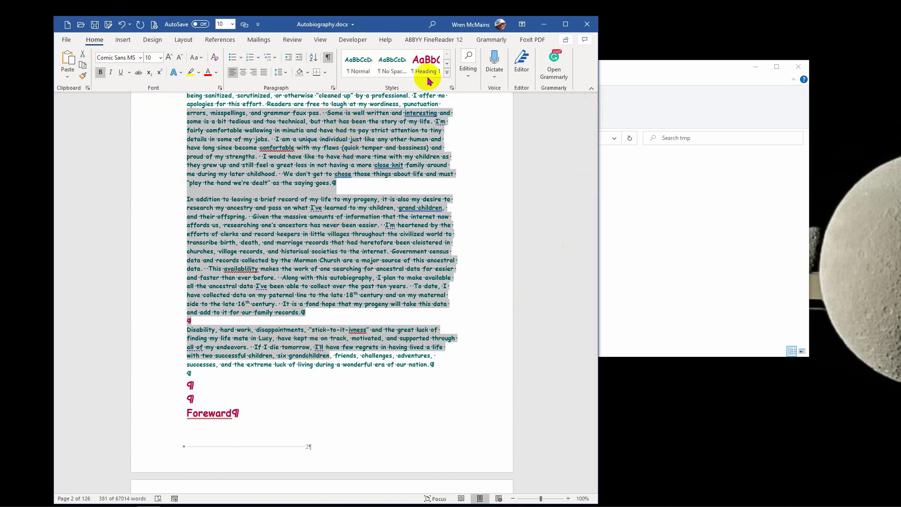
{"action": "left_click", "coordinate": [355, 65]}
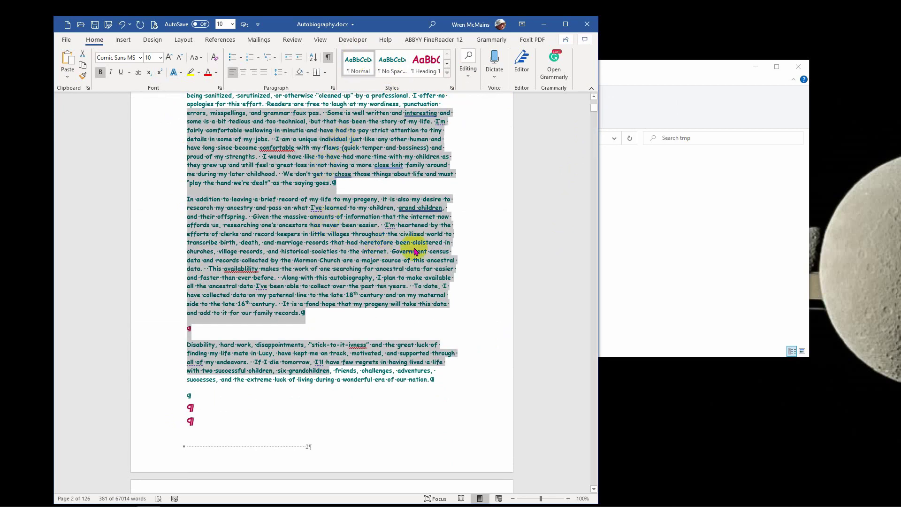
{"action": "left_click", "coordinate": [479, 256]}
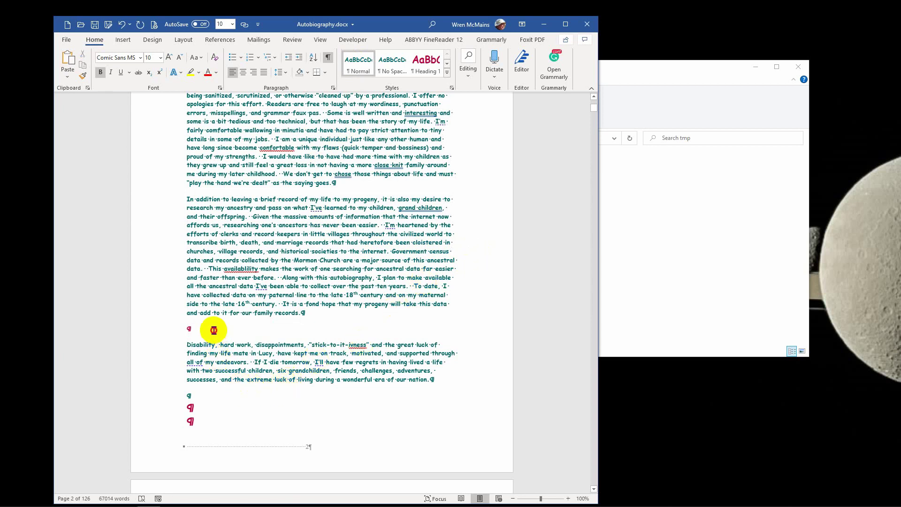
{"action": "key", "text": "Delete"}
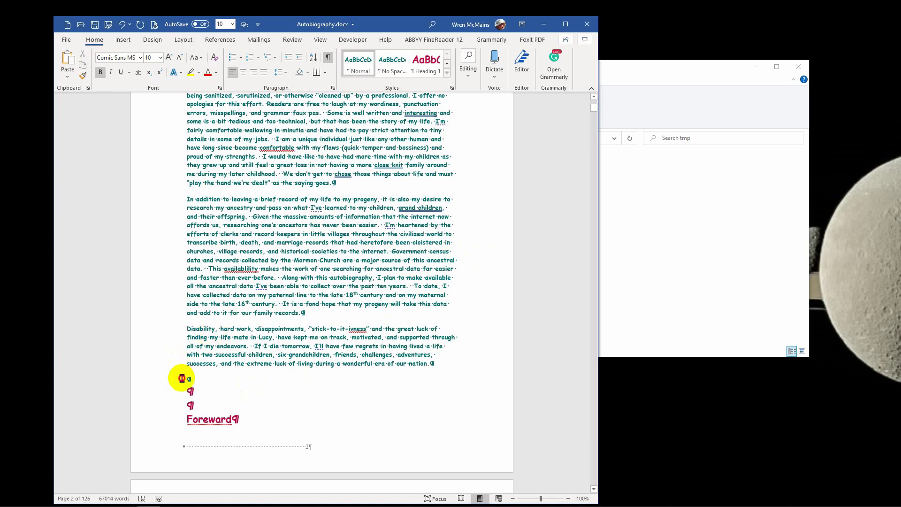
Apply the Heading 1 style to "Foreward" and delete the empty paragraphs above and below that heading.
{"action": "left_click_drag", "start_coordinate": [182, 378], "coordinate": [213, 404]}
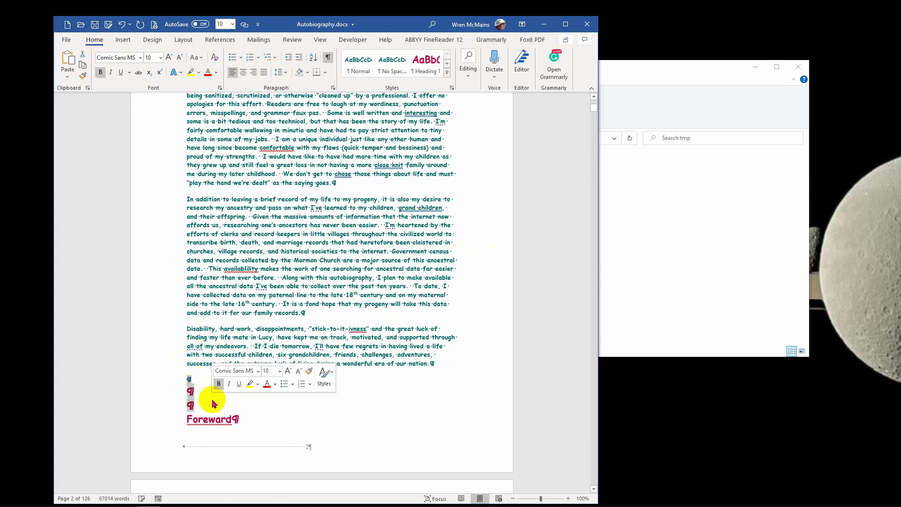
{"action": "key", "text": "Delete"}
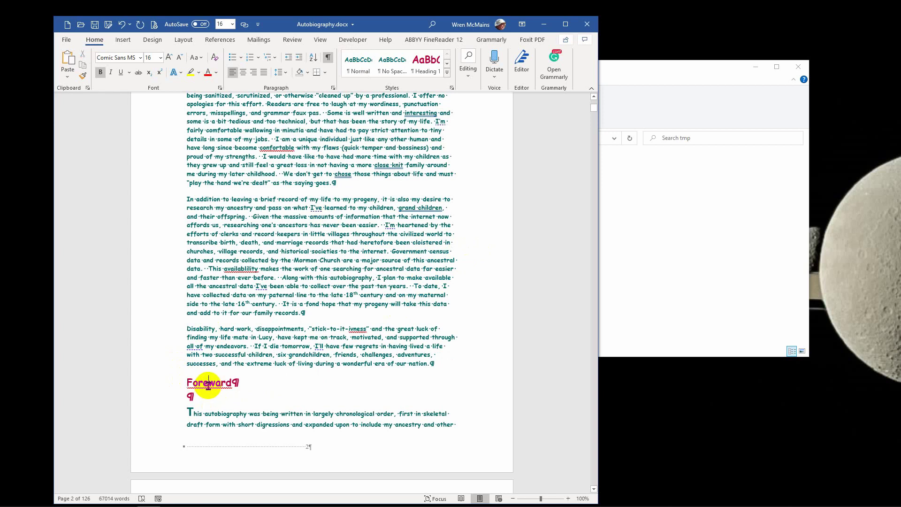
{"action": "left_click", "coordinate": [208, 383]}
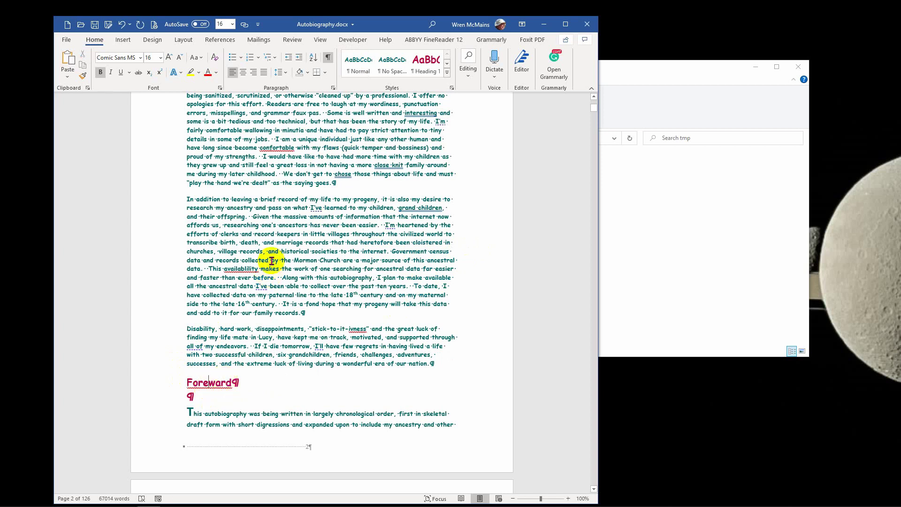
{"action": "left_click", "coordinate": [426, 70]}
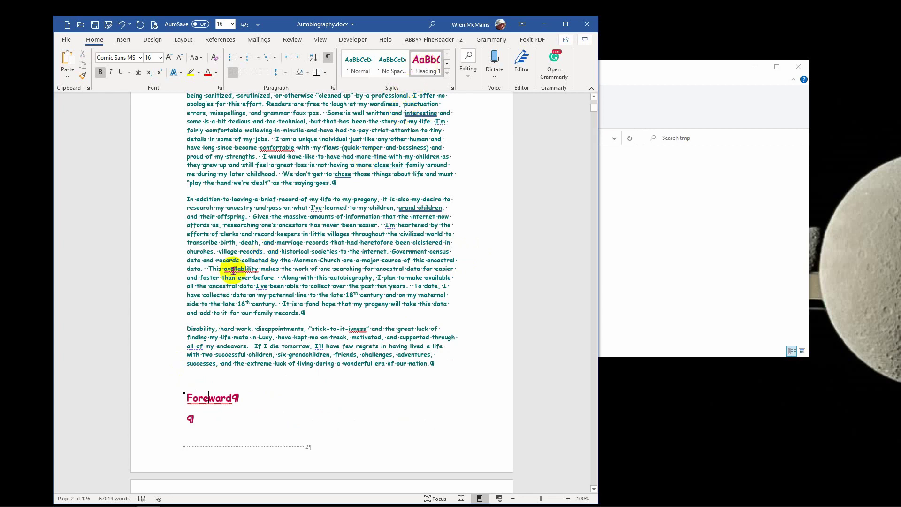
{"action": "left_click_drag", "start_coordinate": [187, 416], "coordinate": [201, 418]}
{"action": "left_click", "coordinate": [203, 418]}
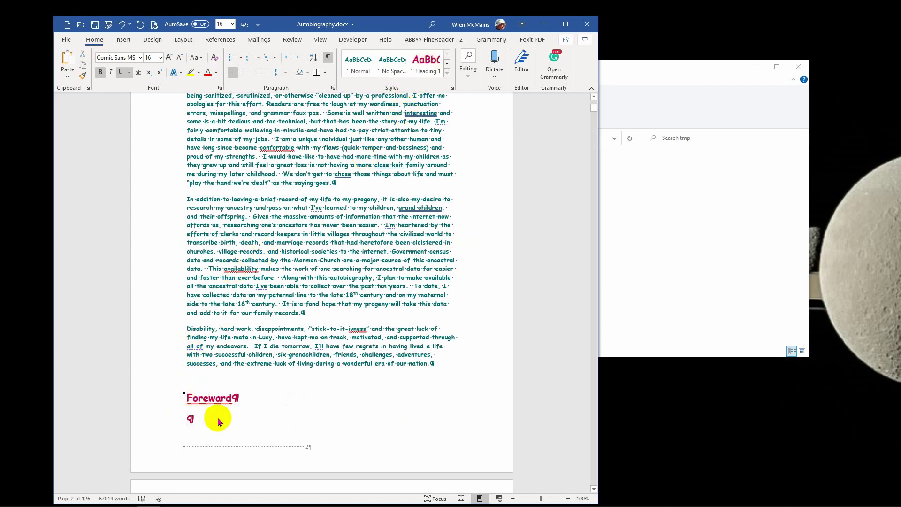
{"action": "key", "text": "Delete"}
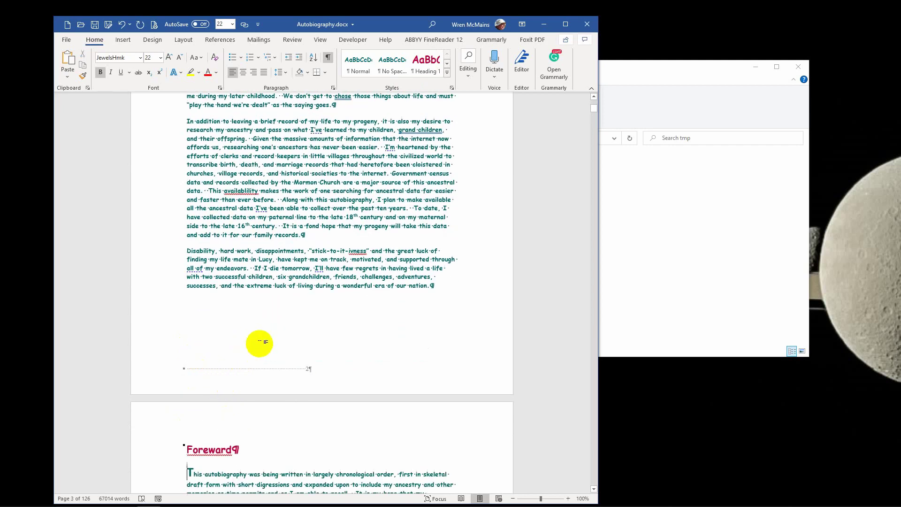
Apply the Normal style to the two body paragraphs under "Foreward" and delete the empty paragraph between them.
{"action": "left_click", "coordinate": [254, 329]}
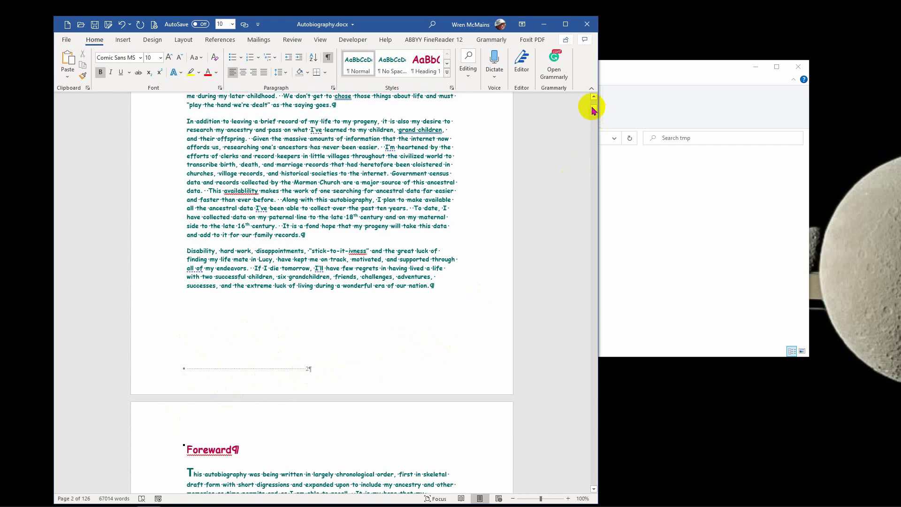
{"action": "left_click", "coordinate": [592, 143]}
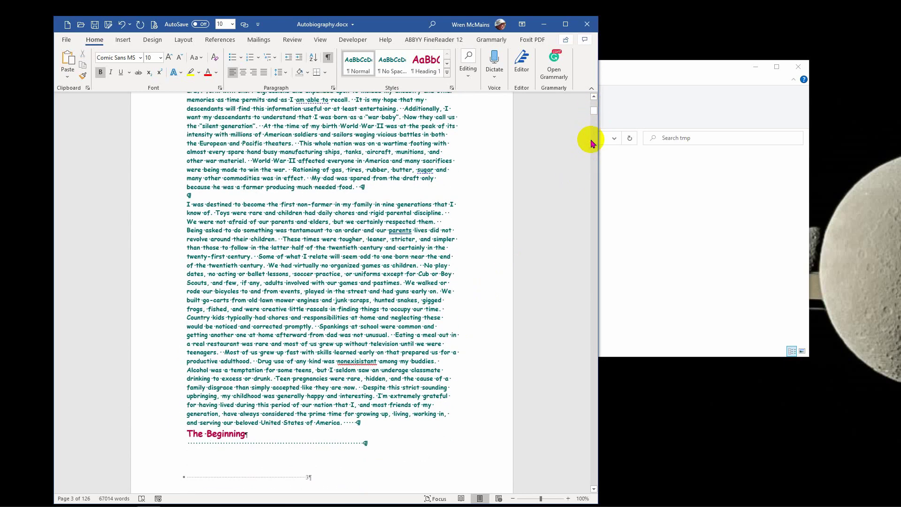
{"action": "left_click", "coordinate": [594, 96]}
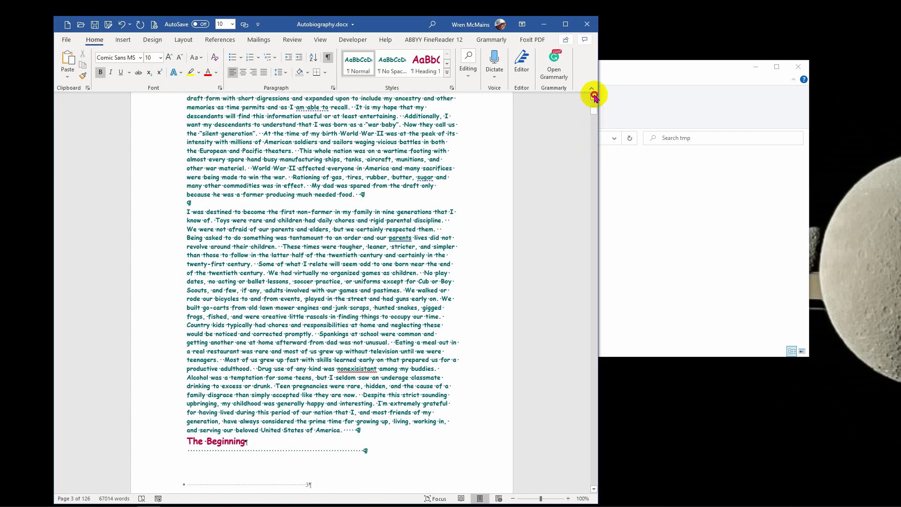
{"action": "left_click", "coordinate": [594, 96]}
{"action": "left_click", "coordinate": [595, 96]}
{"action": "left_click", "coordinate": [594, 95]}
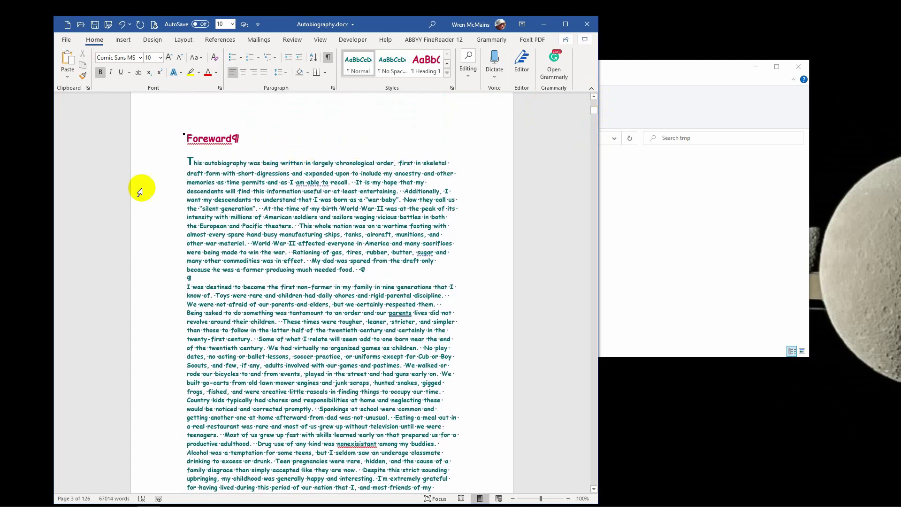
{"action": "left_click", "coordinate": [179, 164]}
{"action": "left_click_drag", "start_coordinate": [179, 175], "coordinate": [304, 400]}
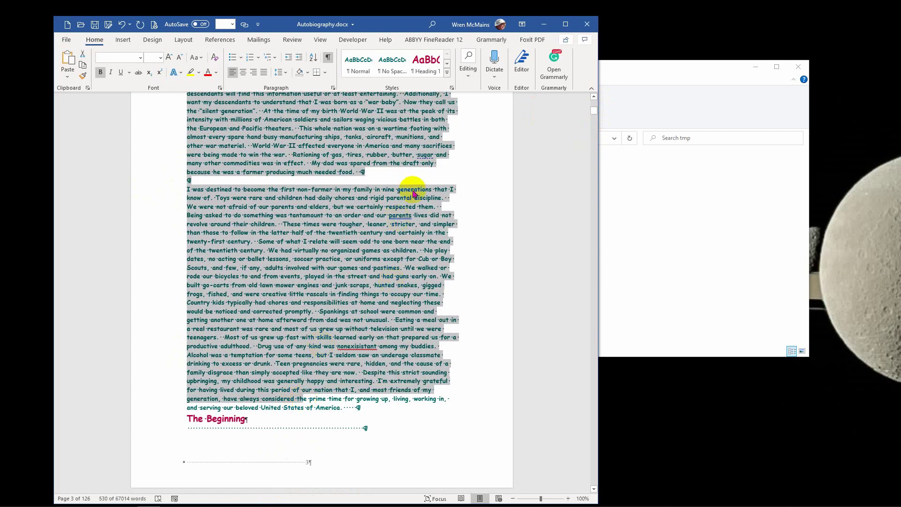
{"action": "left_click", "coordinate": [358, 64]}
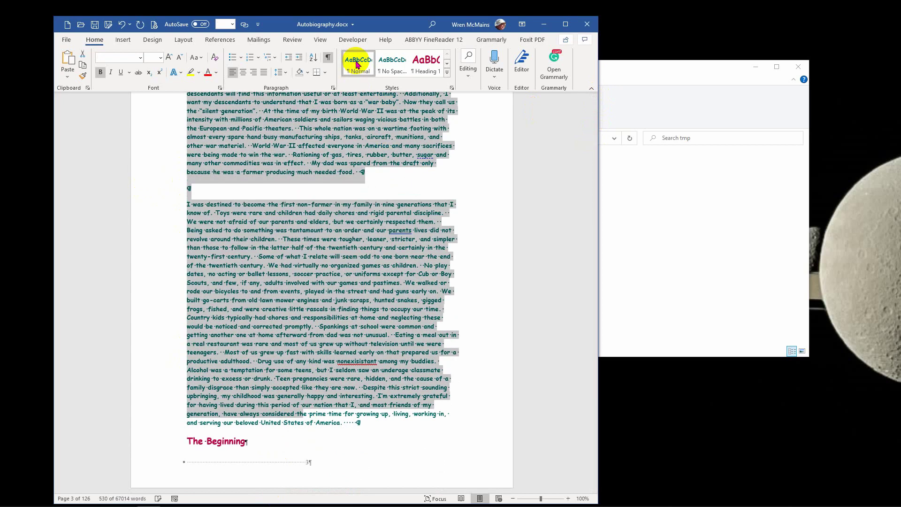
{"action": "left_click", "coordinate": [217, 196]}
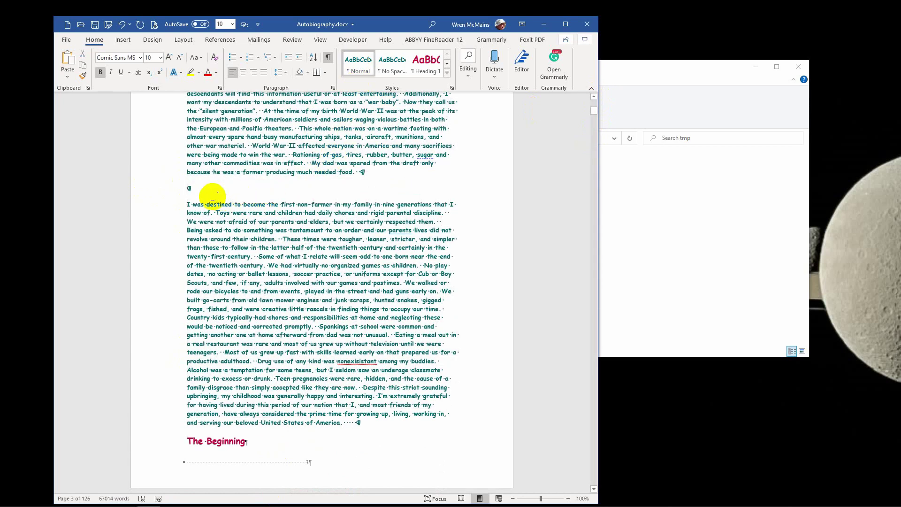
{"action": "key", "text": "Delete"}
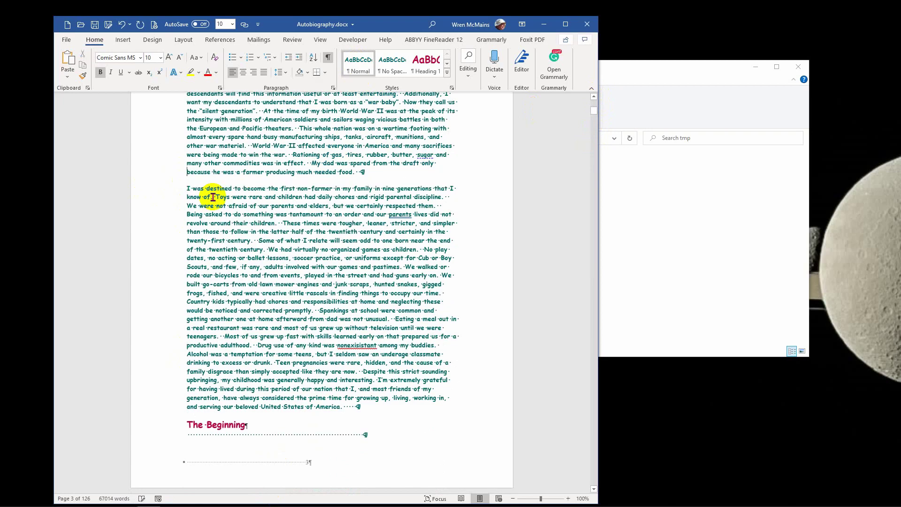
Apply the Heading 1 style to "The Beginning" and delete the line of spaces between that heading and its first paragraph.
{"action": "scroll", "coordinate": [212, 197], "scroll_direction": "up", "scroll_amount": 10}
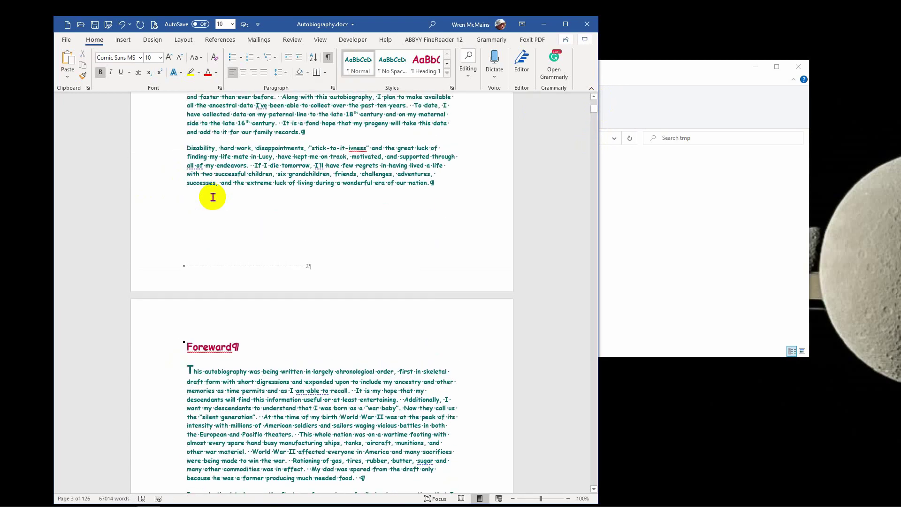
{"action": "scroll", "coordinate": [213, 197], "scroll_direction": "down", "scroll_amount": 15}
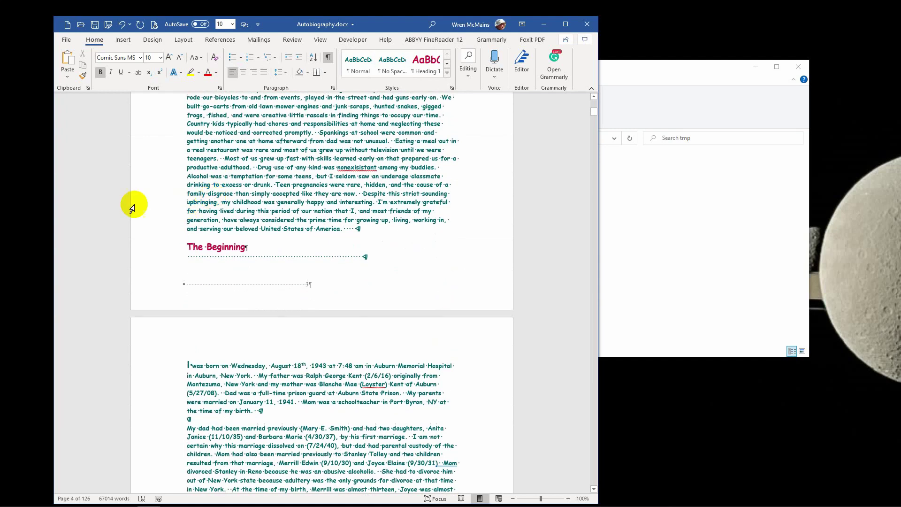
{"action": "left_click", "coordinate": [209, 246]}
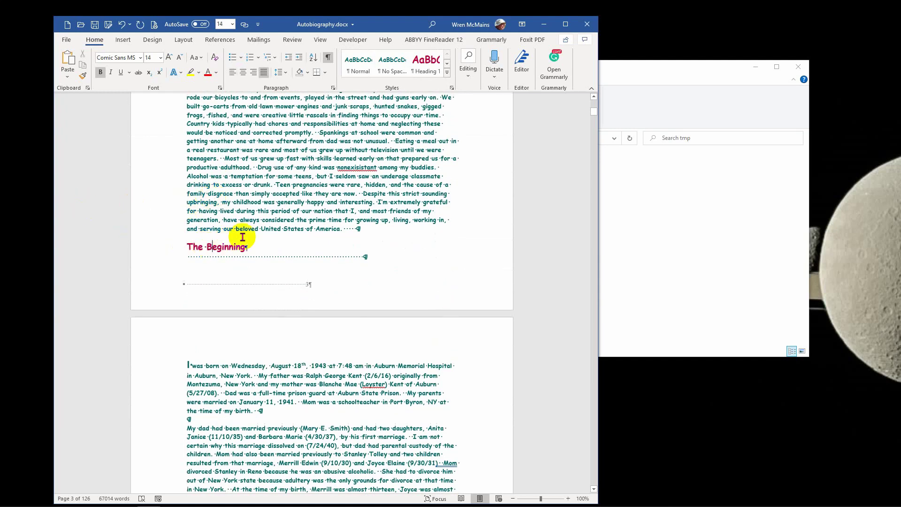
{"action": "left_click", "coordinate": [430, 66]}
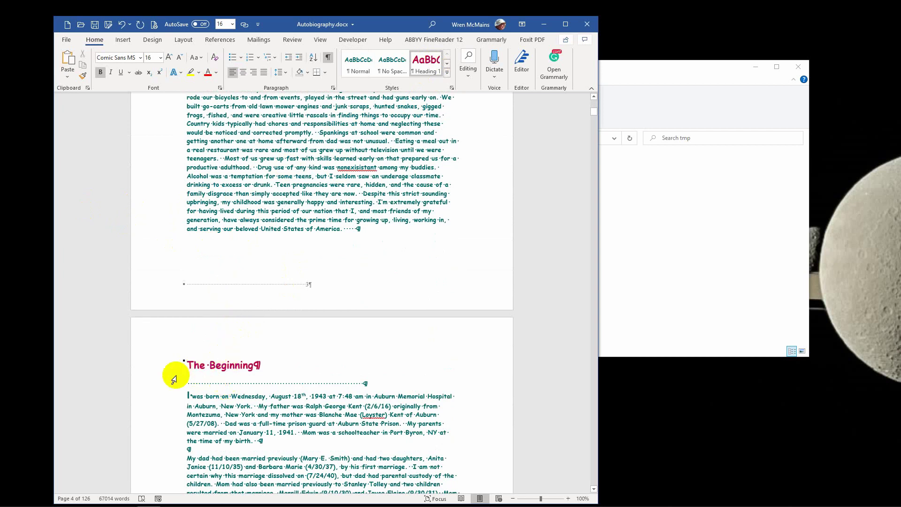
{"action": "left_click", "coordinate": [216, 365]}
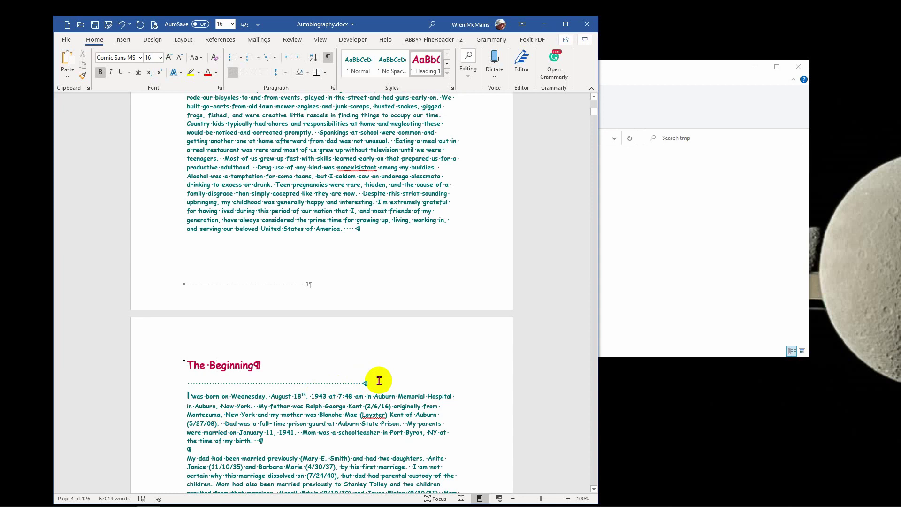
{"action": "left_click_drag", "start_coordinate": [376, 383], "coordinate": [183, 387]}
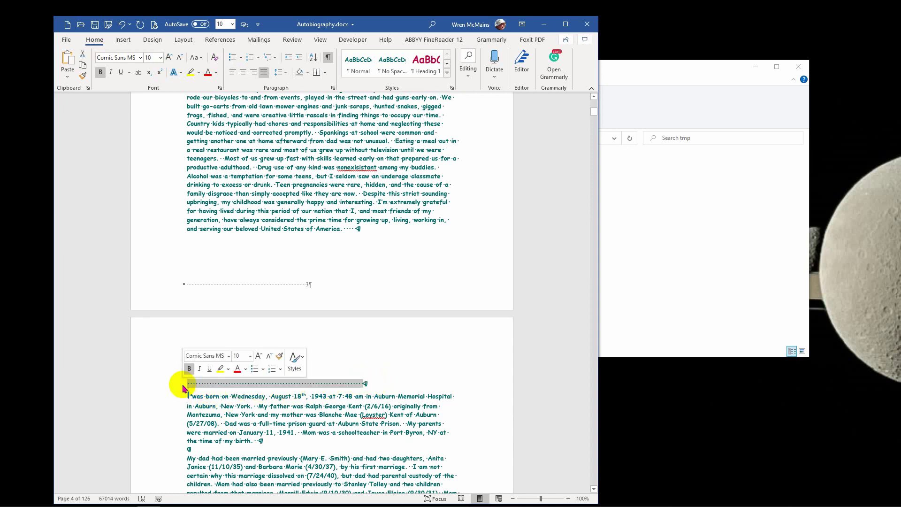
{"action": "type", "text": "The Beginning"}
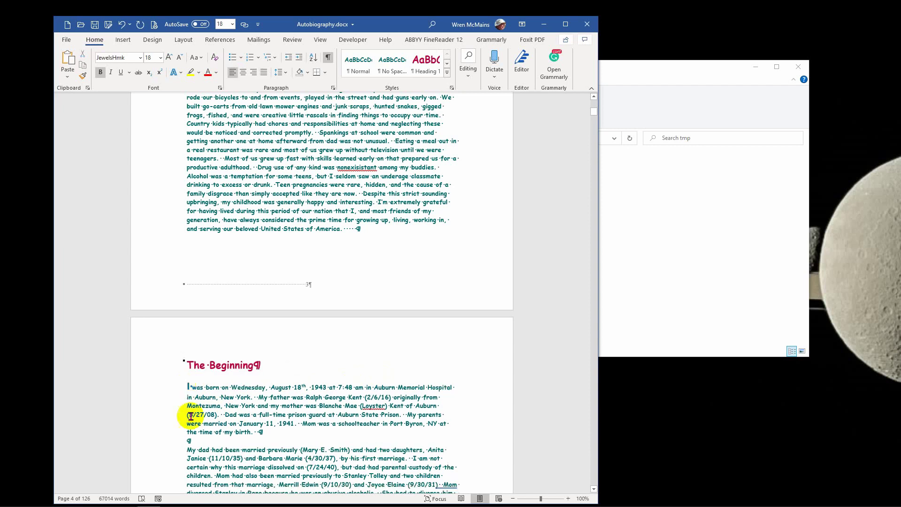
{"action": "left_click", "coordinate": [218, 415]}
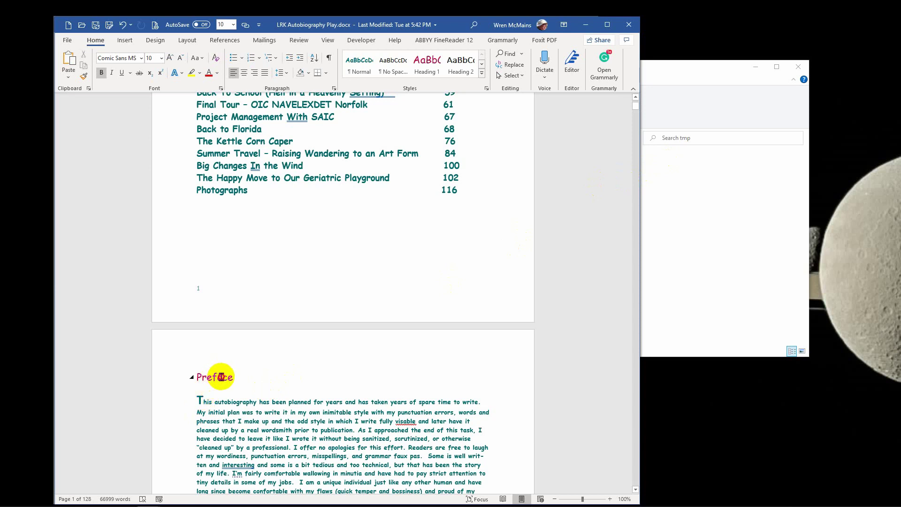
In LRK Autobiography Play.docx, check the styles and fonts of the "Preface" heading, its first paragraph and the enlarged initial "T".
{"action": "left_click", "coordinate": [221, 377]}
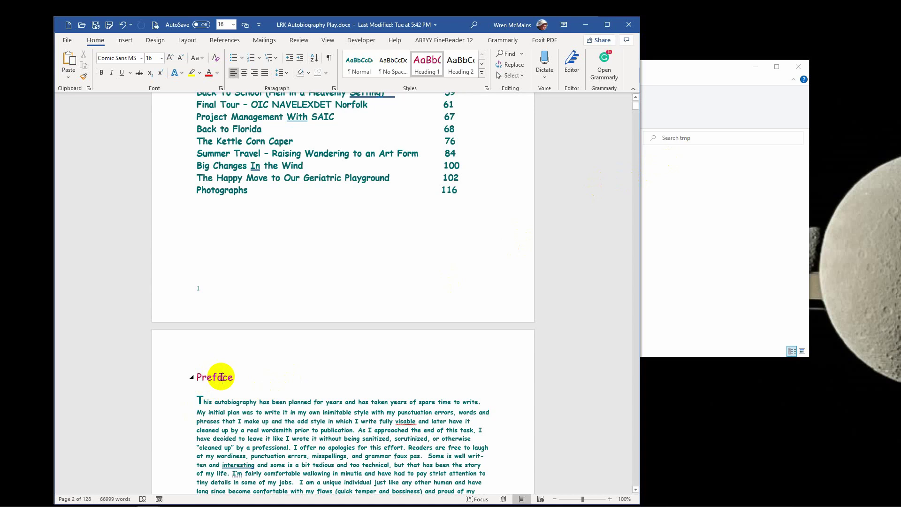
{"action": "left_click", "coordinate": [234, 407]}
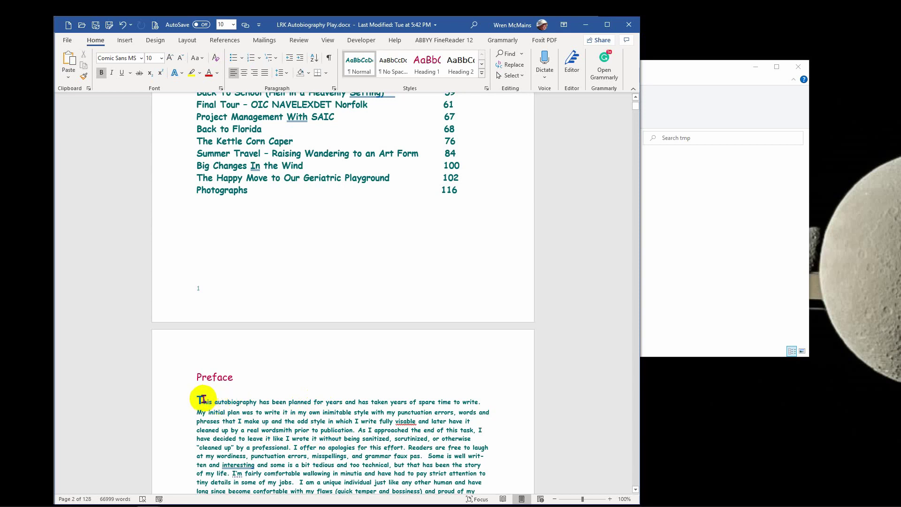
{"action": "left_click", "coordinate": [186, 402]}
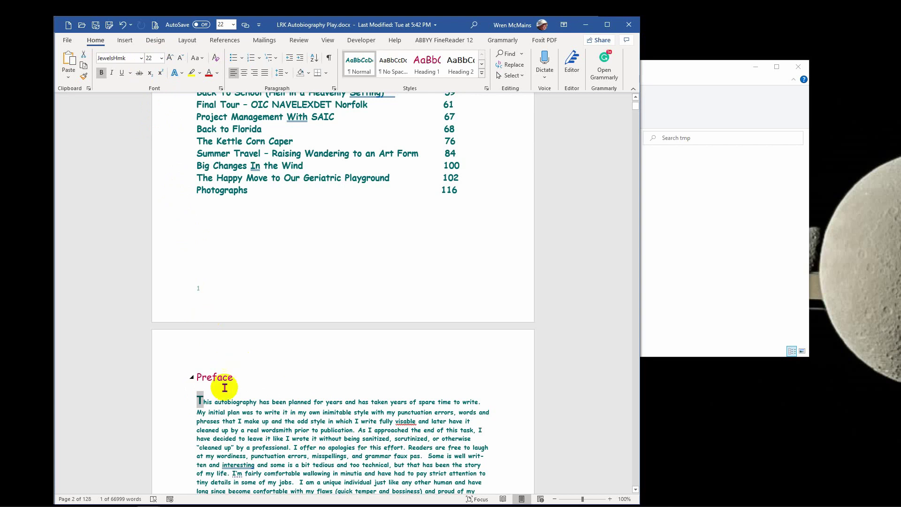
{"action": "left_click", "coordinate": [221, 403]}
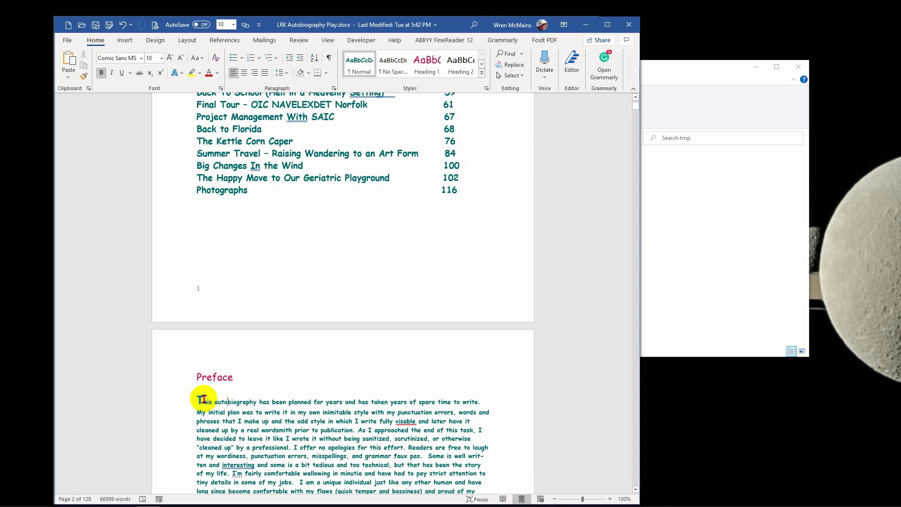
Turn the enlarged initial "T" of the first Preface paragraph into a Dropped drop cap.
{"action": "left_click_drag", "start_coordinate": [203, 399], "coordinate": [195, 398]}
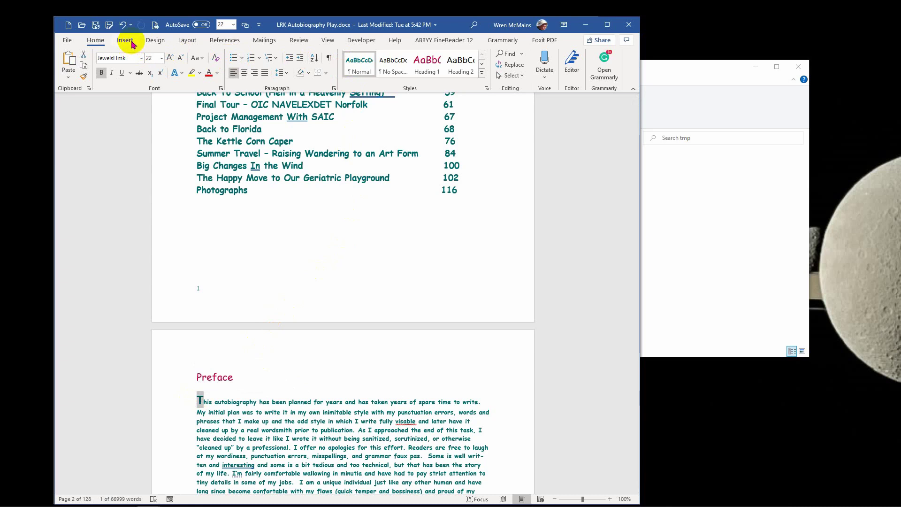
{"action": "left_click", "coordinate": [132, 42]}
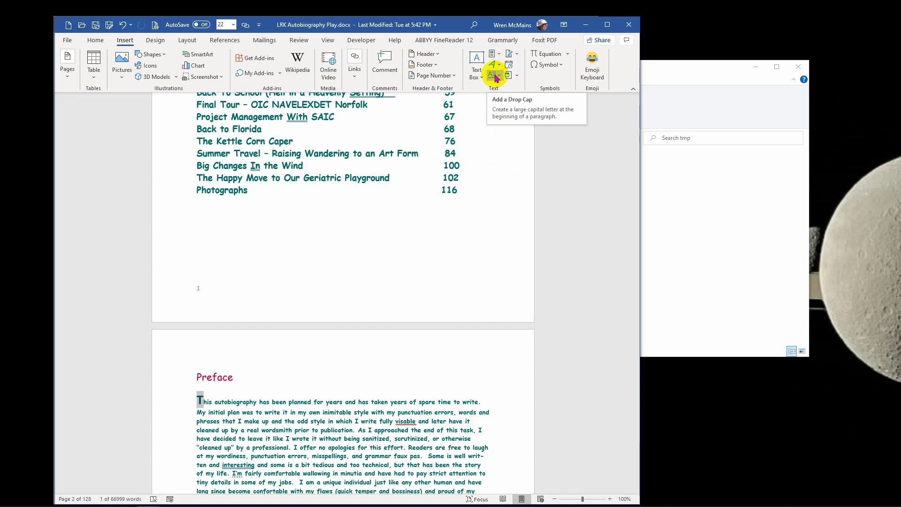
{"action": "left_click", "coordinate": [495, 76]}
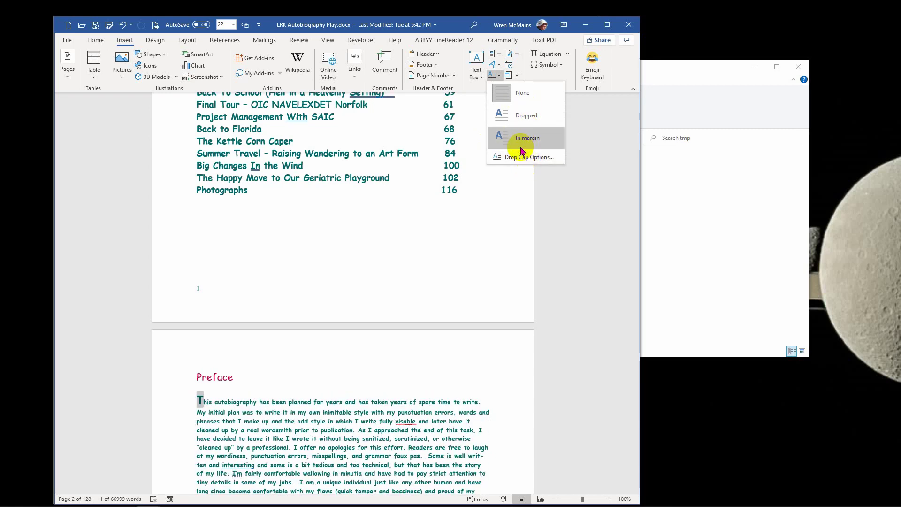
{"action": "left_click", "coordinate": [516, 118]}
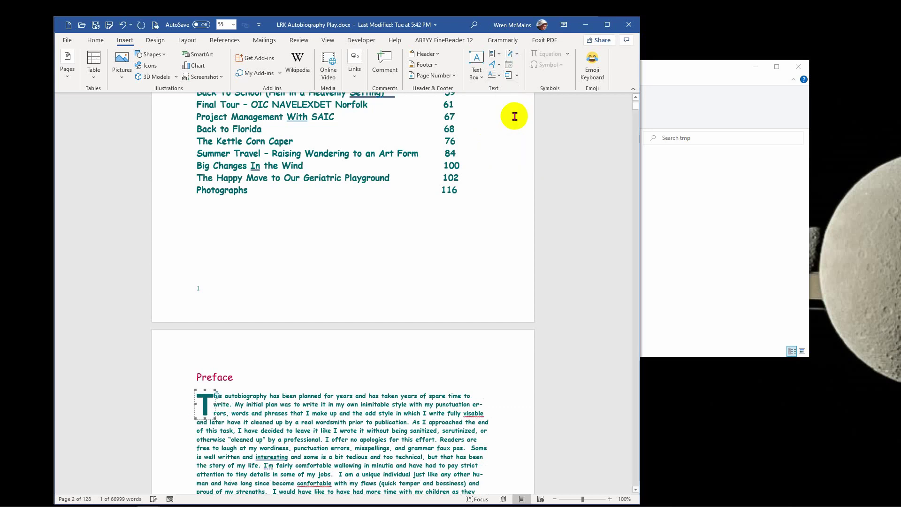
{"action": "left_click", "coordinate": [258, 346]}
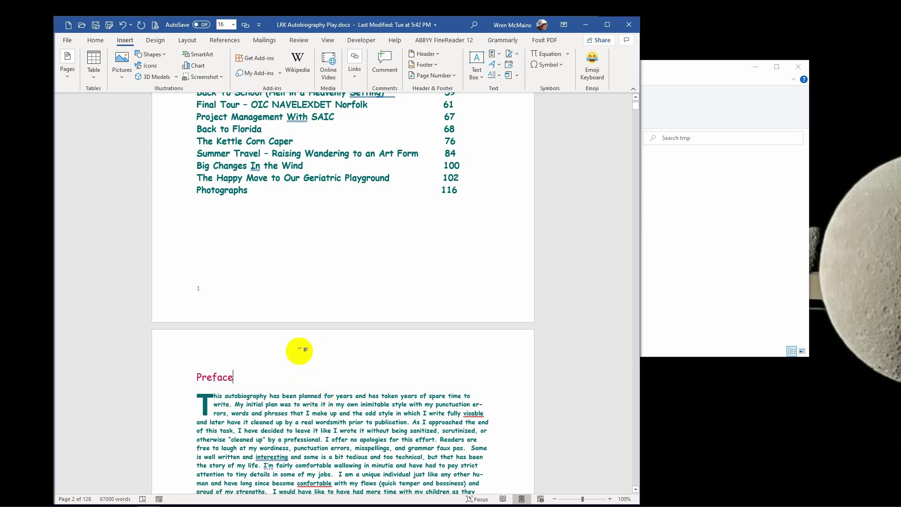
Open the page 1 footer for editing with its page number selected.
{"action": "double_click", "coordinate": [199, 292]}
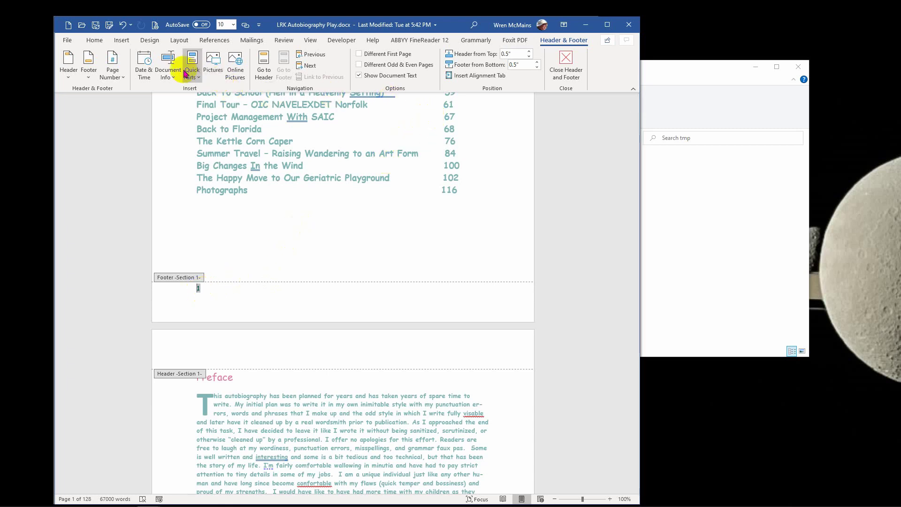
{"action": "left_click", "coordinate": [95, 41]}
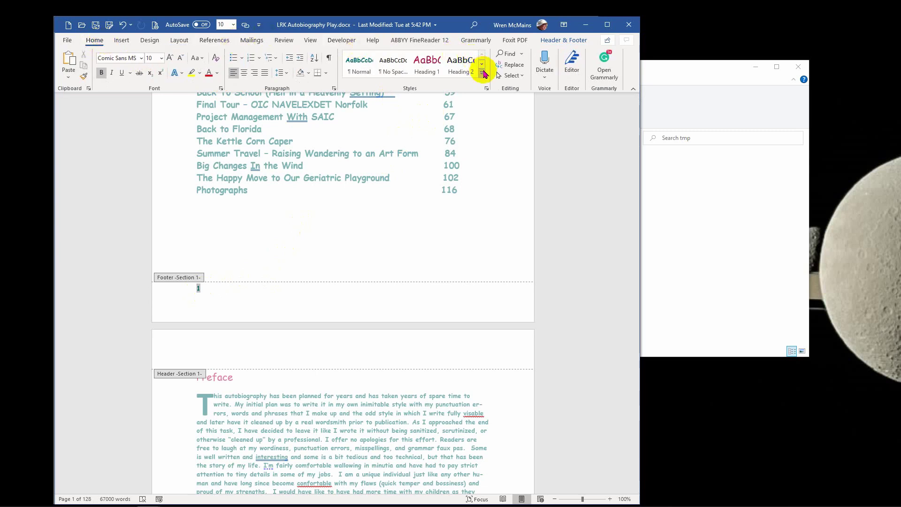
{"action": "left_click", "coordinate": [483, 73]}
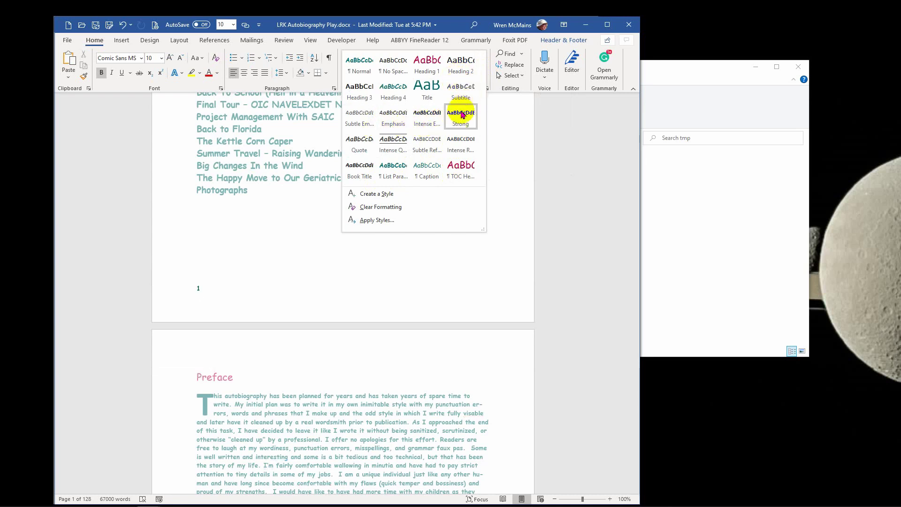
{"action": "left_click", "coordinate": [388, 197]}
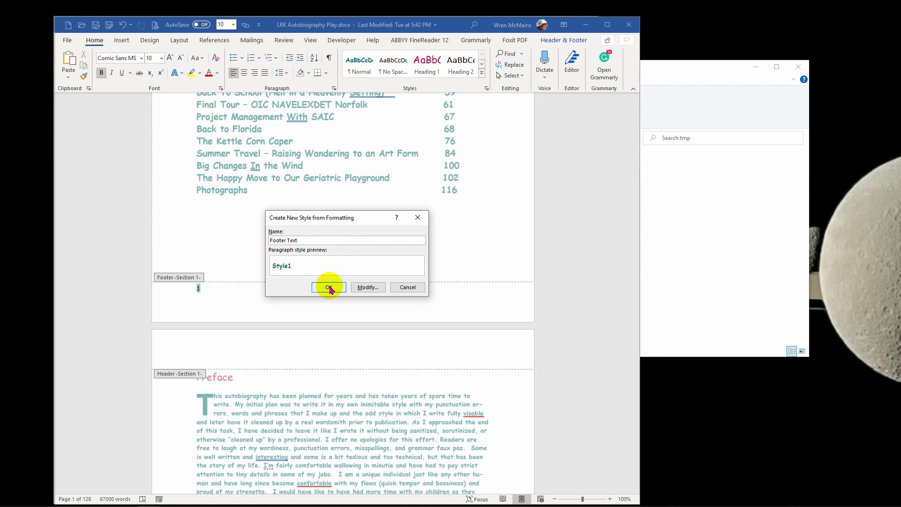
{"action": "left_click", "coordinate": [366, 286]}
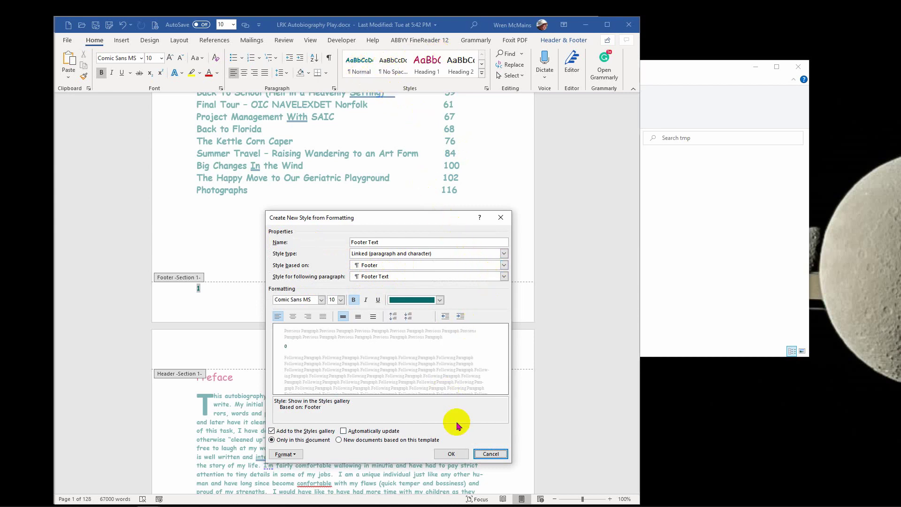
{"action": "left_click", "coordinate": [491, 454]}
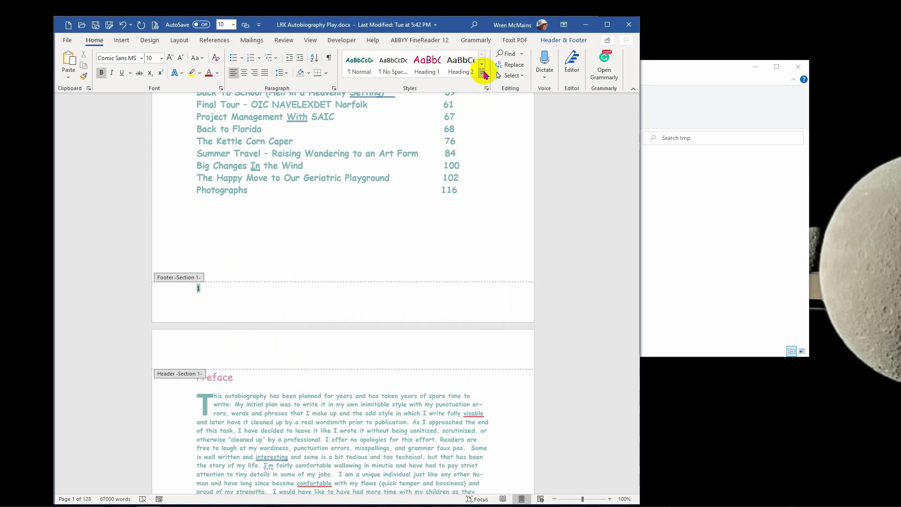
{"action": "left_click", "coordinate": [482, 73]}
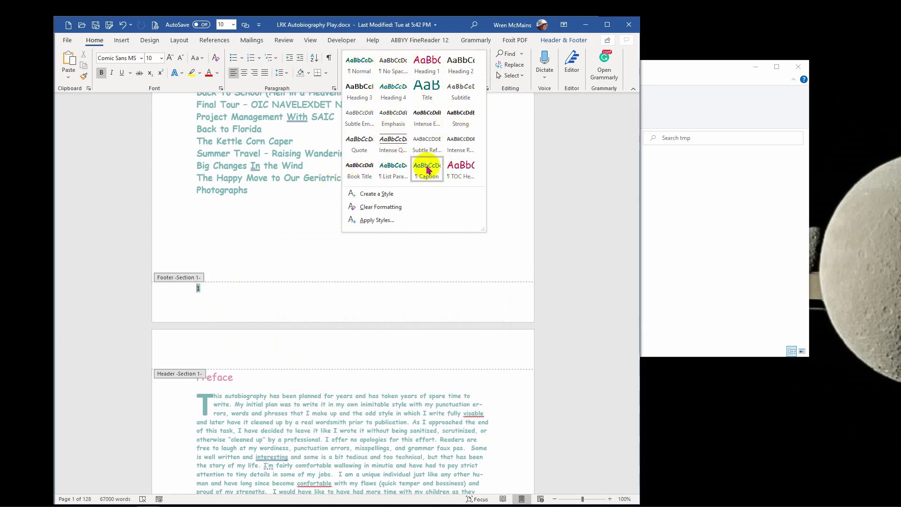
{"action": "left_click", "coordinate": [564, 150]}
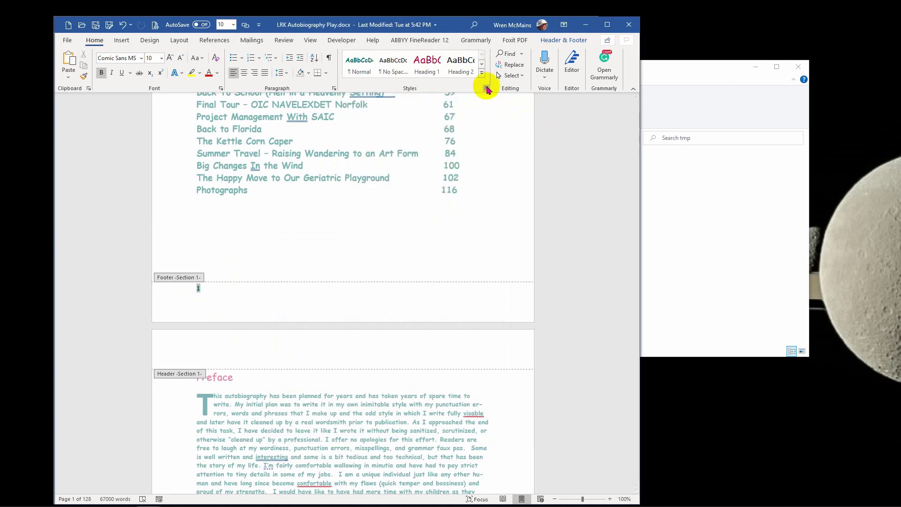
Modify the Footer style to 12 pt and centered, with automatic updating and inclusion in the Styles gallery.
{"action": "left_click", "coordinate": [487, 89]}
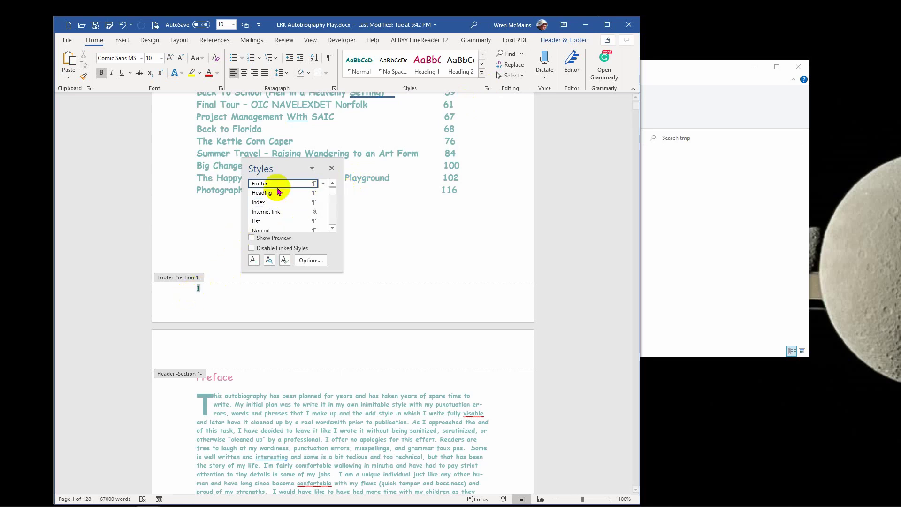
{"action": "mouse_move", "coordinate": [302, 185]}
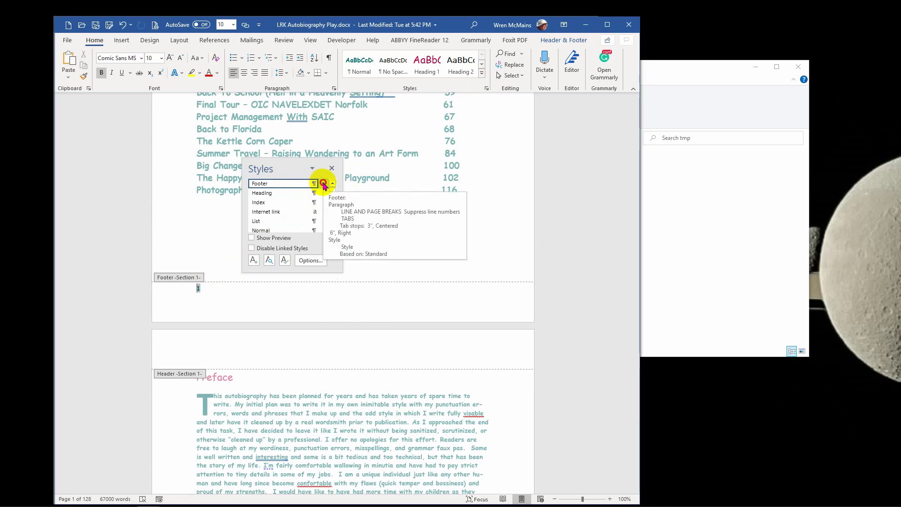
{"action": "left_click", "coordinate": [324, 184]}
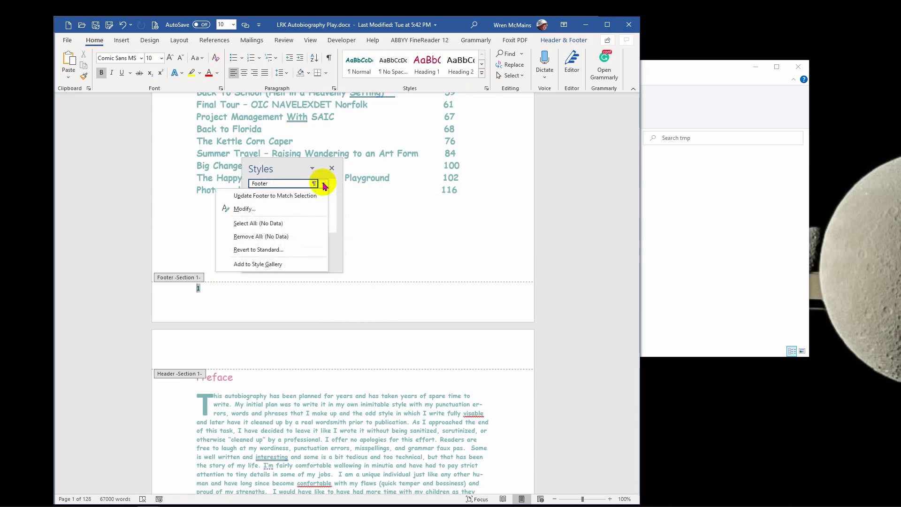
{"action": "left_click", "coordinate": [276, 211]}
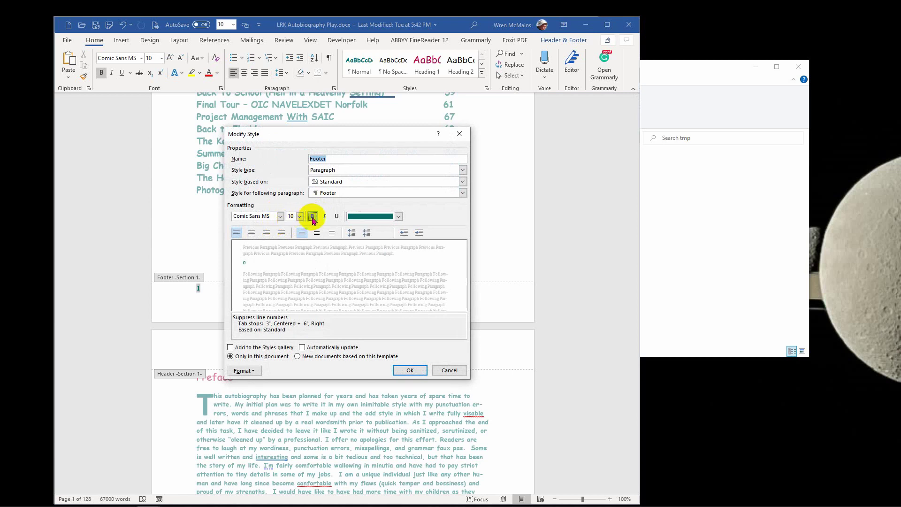
{"action": "left_click", "coordinate": [300, 216]}
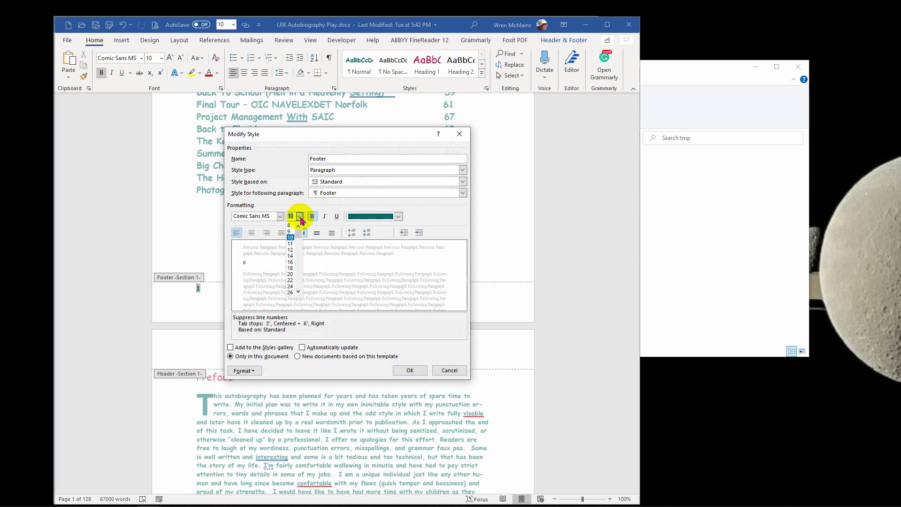
{"action": "left_click", "coordinate": [290, 251]}
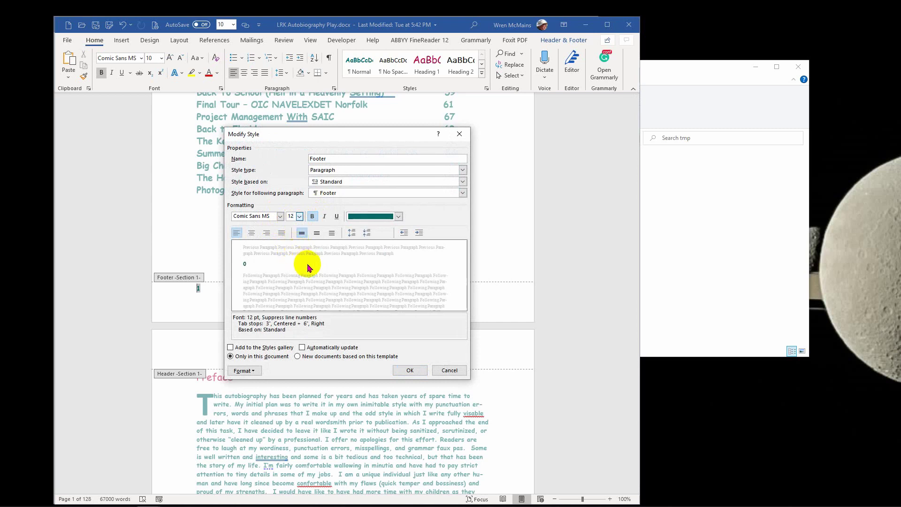
{"action": "left_click", "coordinate": [251, 233]}
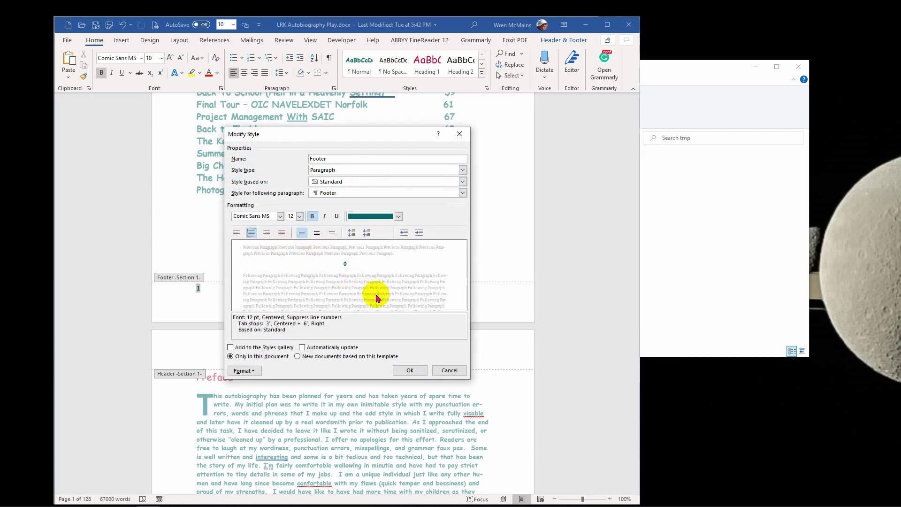
{"action": "left_click", "coordinate": [302, 348]}
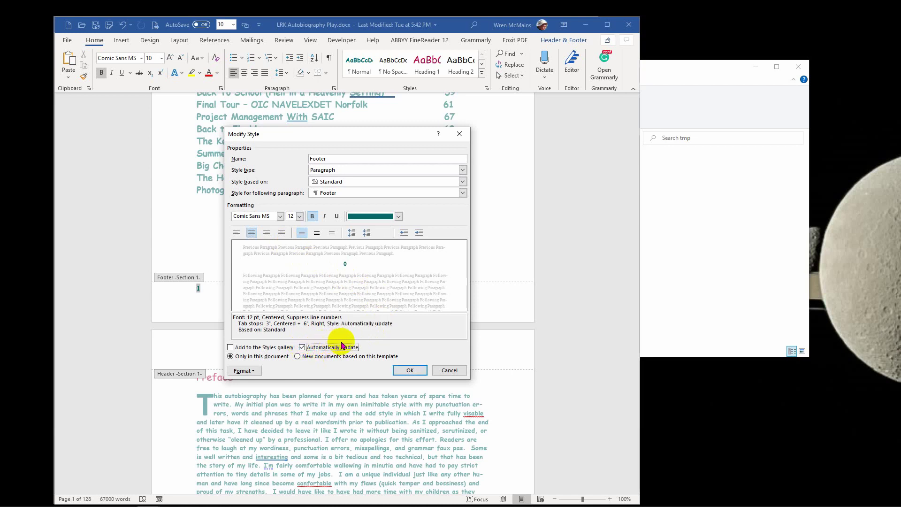
{"action": "left_click", "coordinate": [230, 348]}
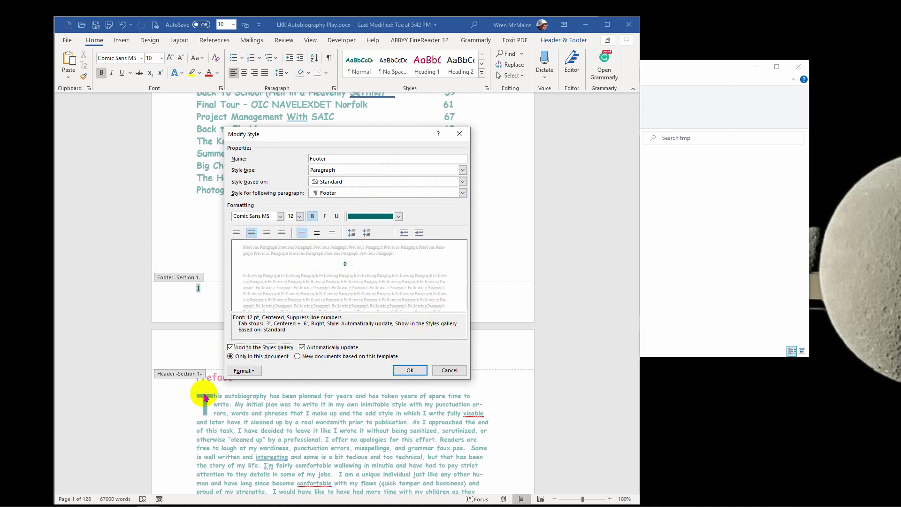
Set the Footer style's paragraph spacing to 6 pt before and 0 pt after, and save the style changes.
{"action": "left_click", "coordinate": [246, 372]}
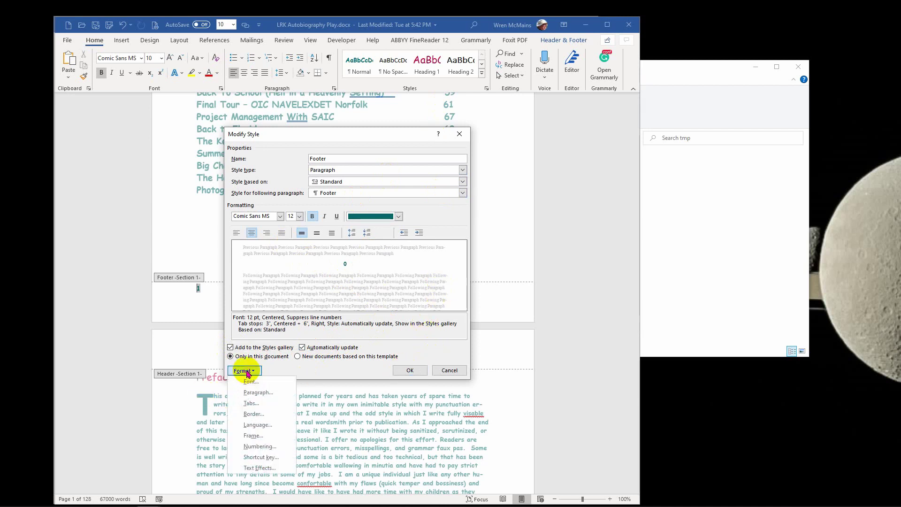
{"action": "left_click", "coordinate": [255, 392]}
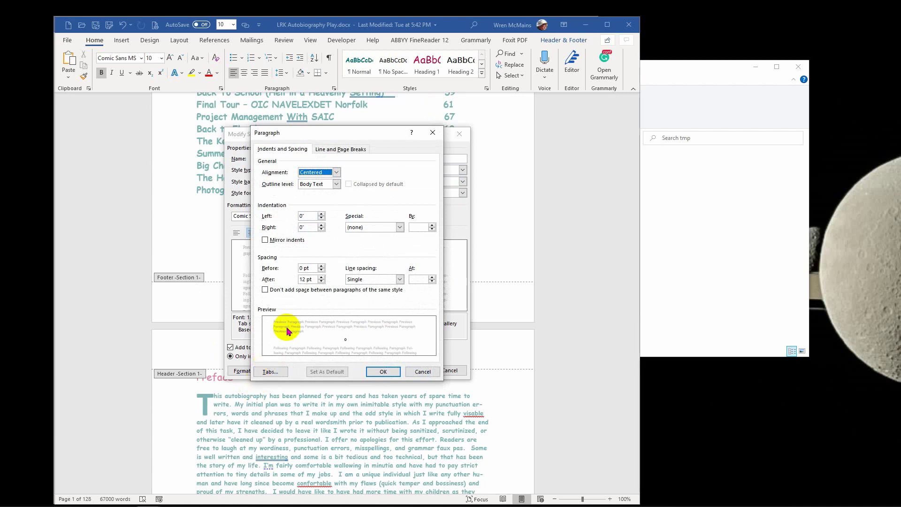
{"action": "left_click", "coordinate": [322, 282]}
{"action": "left_click", "coordinate": [322, 282]}
{"action": "left_click", "coordinate": [322, 282]}
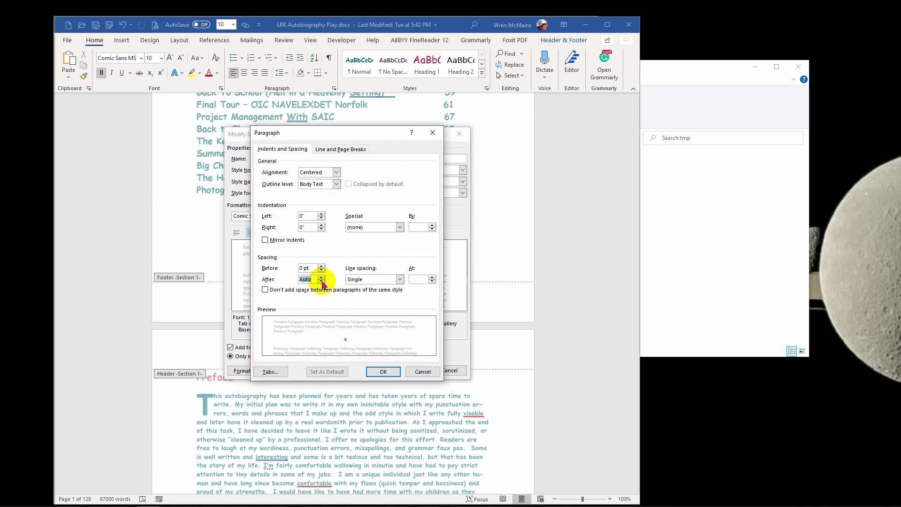
{"action": "left_click", "coordinate": [321, 277]}
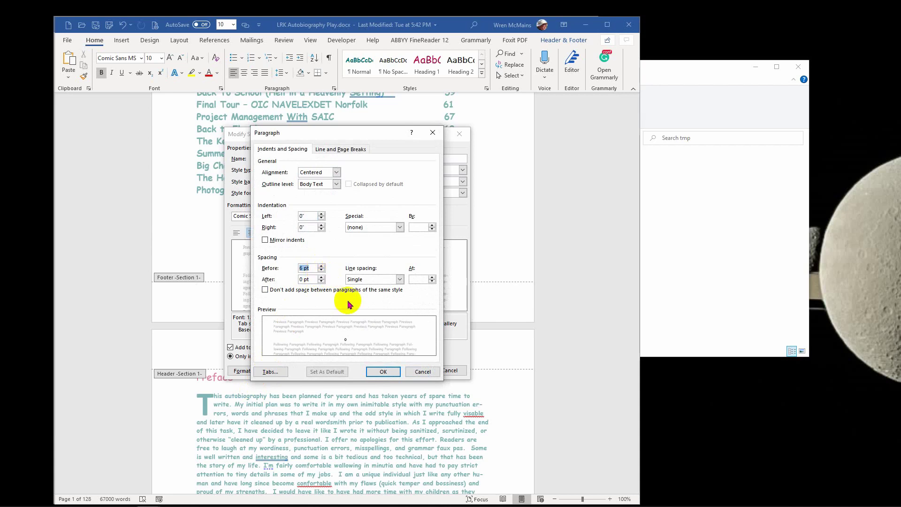
{"action": "left_click", "coordinate": [384, 372]}
{"action": "left_click", "coordinate": [407, 369]}
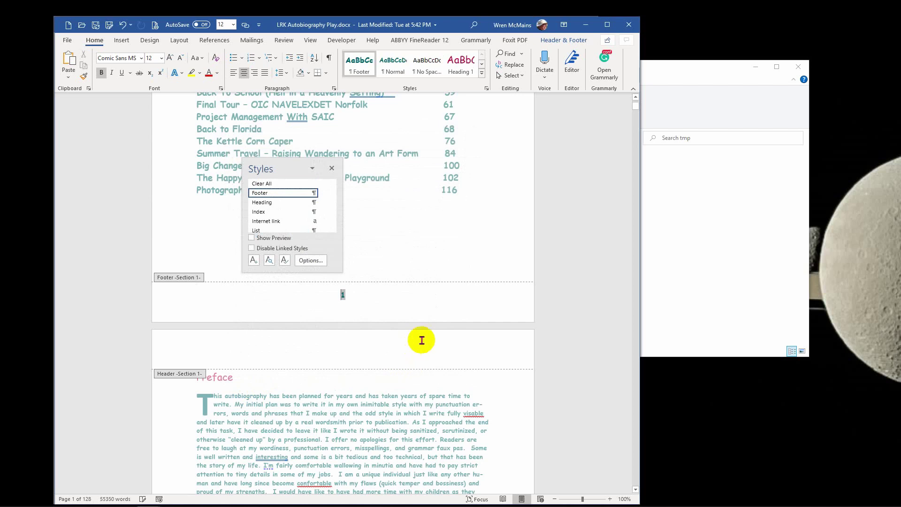
Check the footer page number on page 2, return to the Table of Contents, and close the Styles list and footer editing.
{"action": "left_click", "coordinate": [417, 313]}
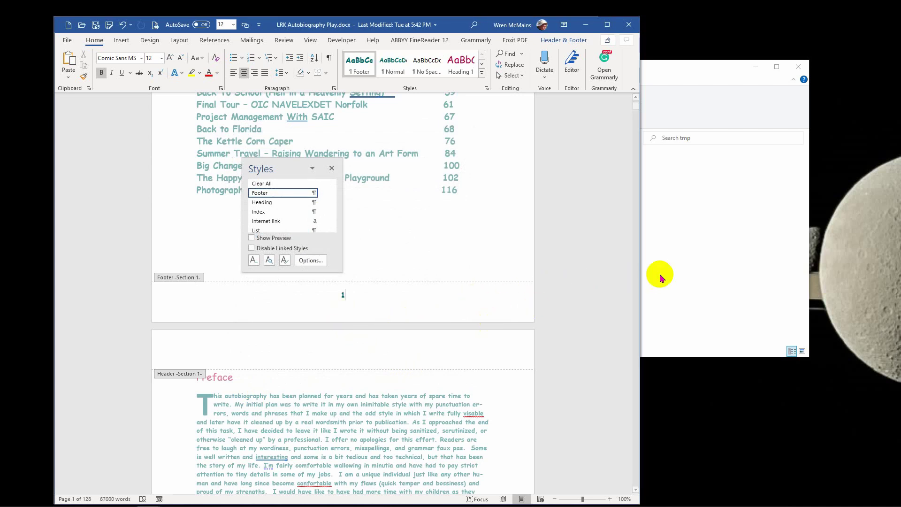
{"action": "left_click", "coordinate": [636, 254]}
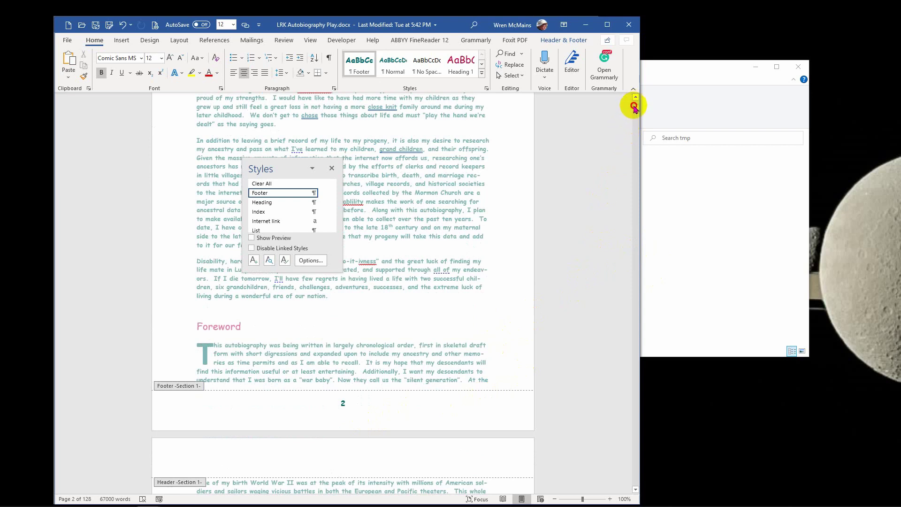
{"action": "left_click_drag", "start_coordinate": [634, 108], "coordinate": [627, 94]}
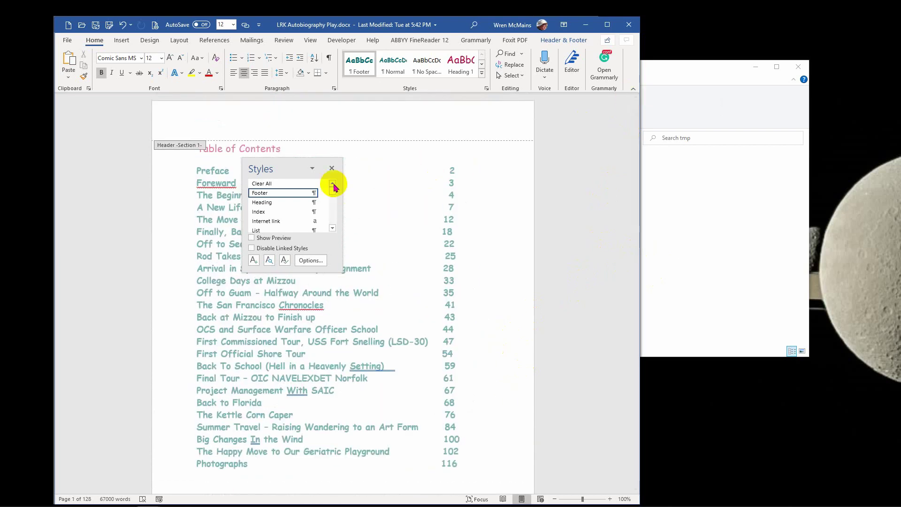
{"action": "left_click", "coordinate": [332, 168]}
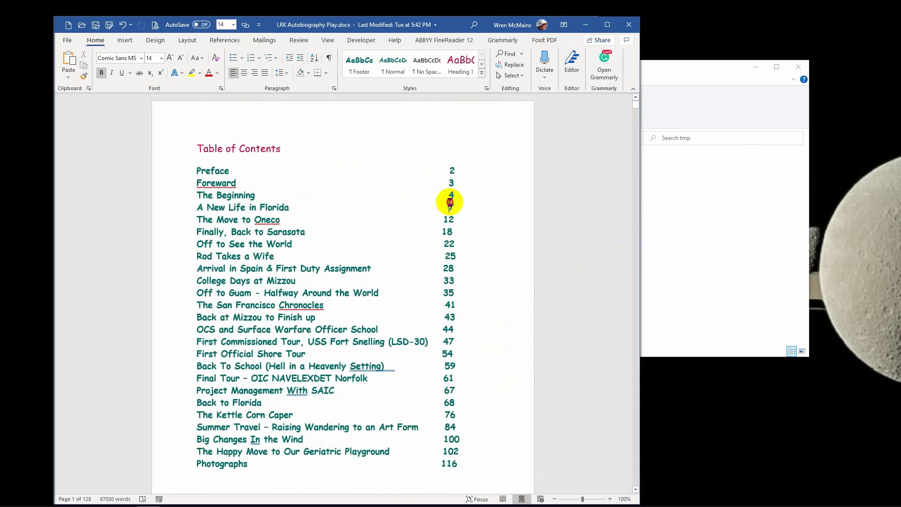
{"action": "triple_click", "coordinate": [449, 204]}
{"action": "left_click", "coordinate": [479, 208]}
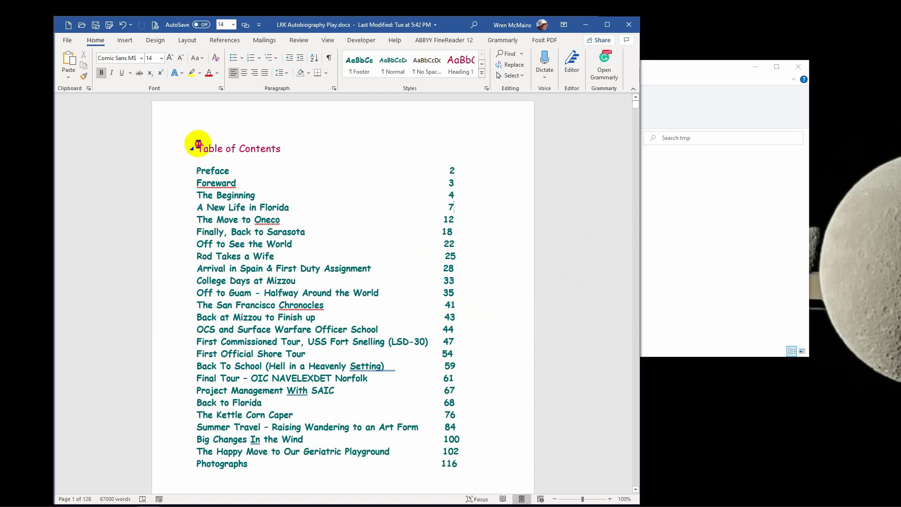
Add two blank lines above the typed Table of Contents heading and insert an Automatic Table 2 table of contents there.
{"action": "left_click", "coordinate": [211, 144]}
{"action": "key", "text": "Return"}
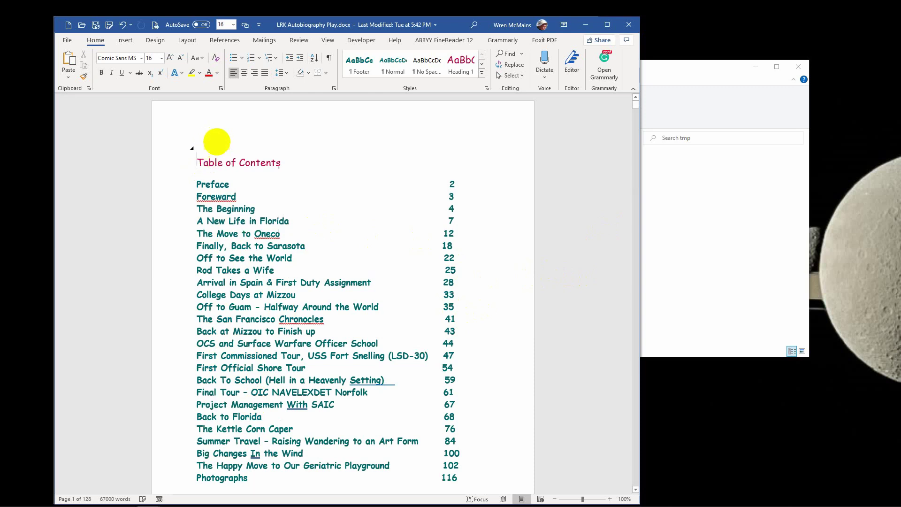
{"action": "key", "text": "Return"}
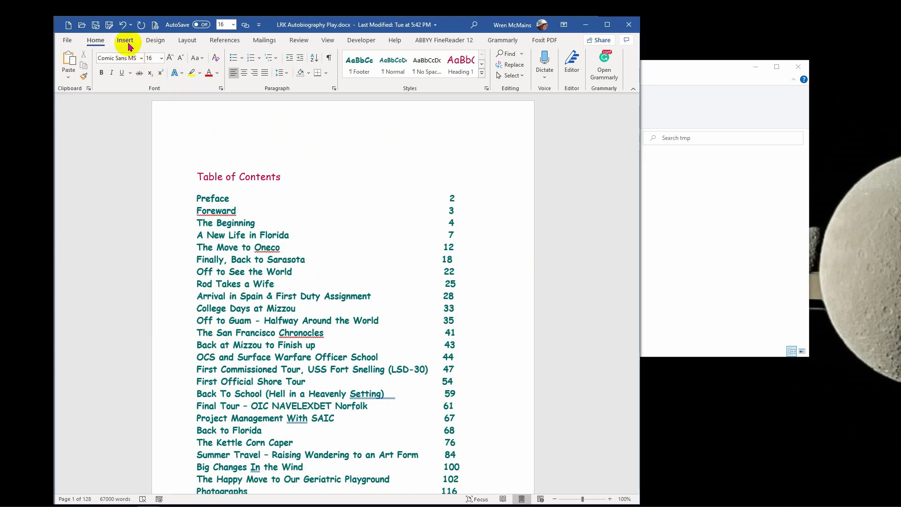
{"action": "left_click", "coordinate": [126, 42]}
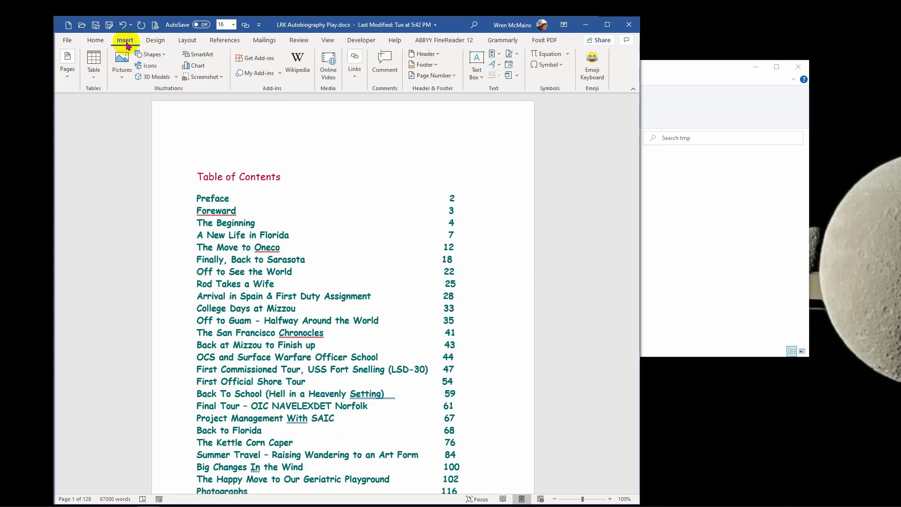
{"action": "left_click", "coordinate": [223, 41]}
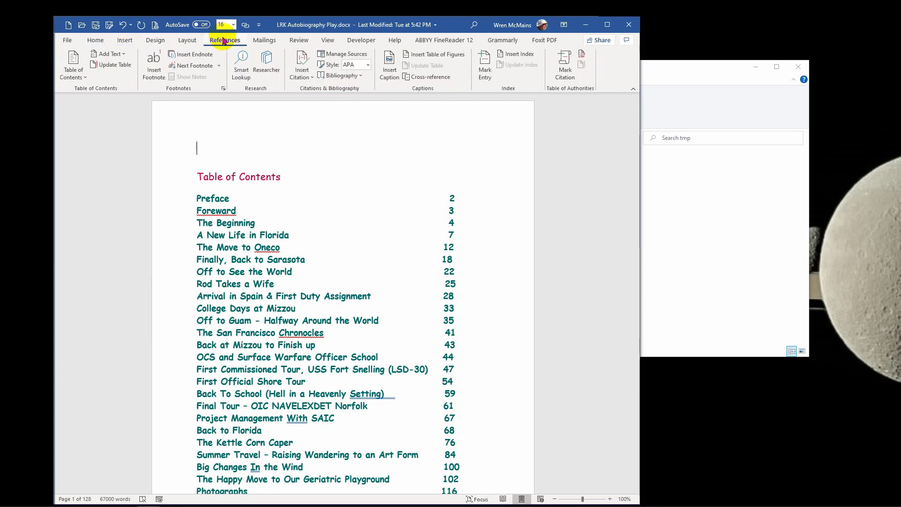
{"action": "left_click", "coordinate": [85, 78]}
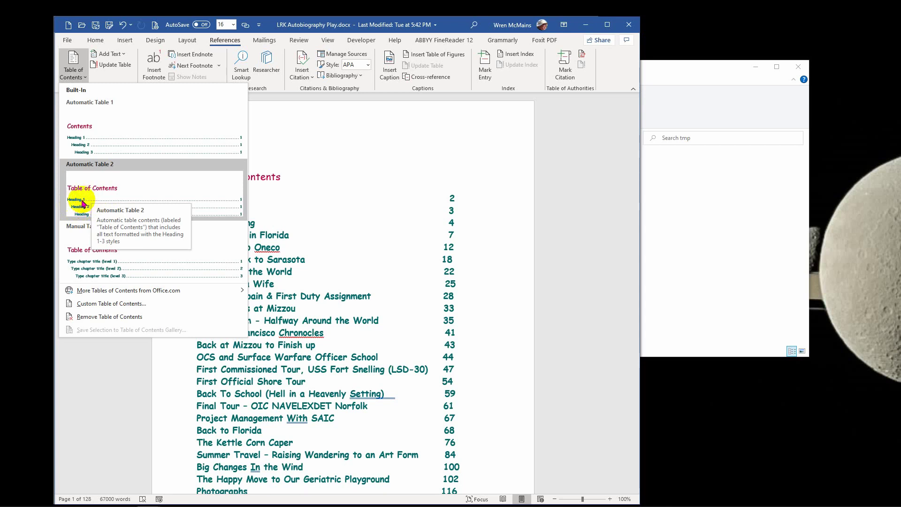
{"action": "left_click", "coordinate": [100, 184]}
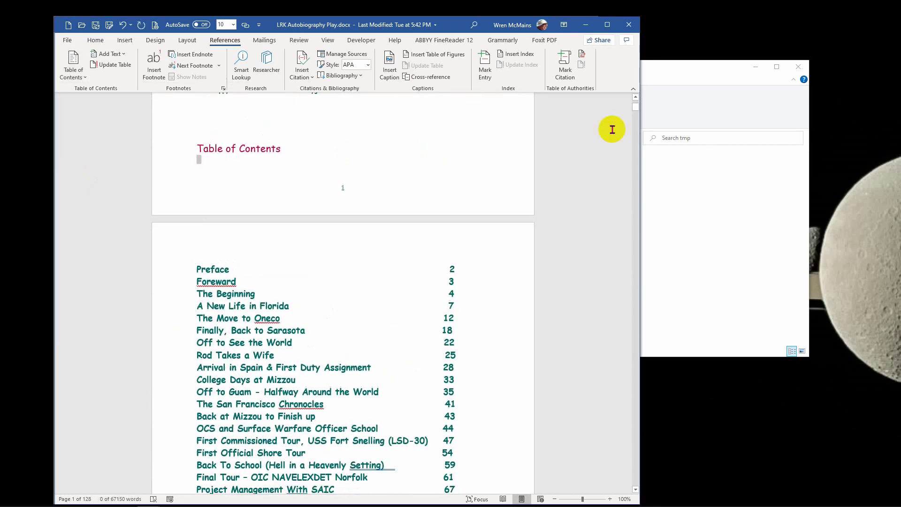
Examine the generated table of contents and compare its entries and page numbers with the old typed list below.
{"action": "left_click", "coordinate": [637, 96]}
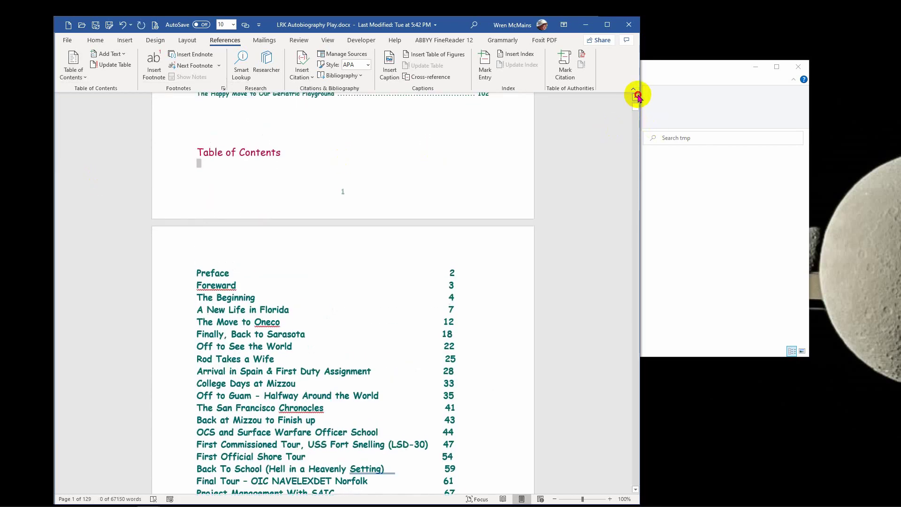
{"action": "left_click", "coordinate": [637, 97]}
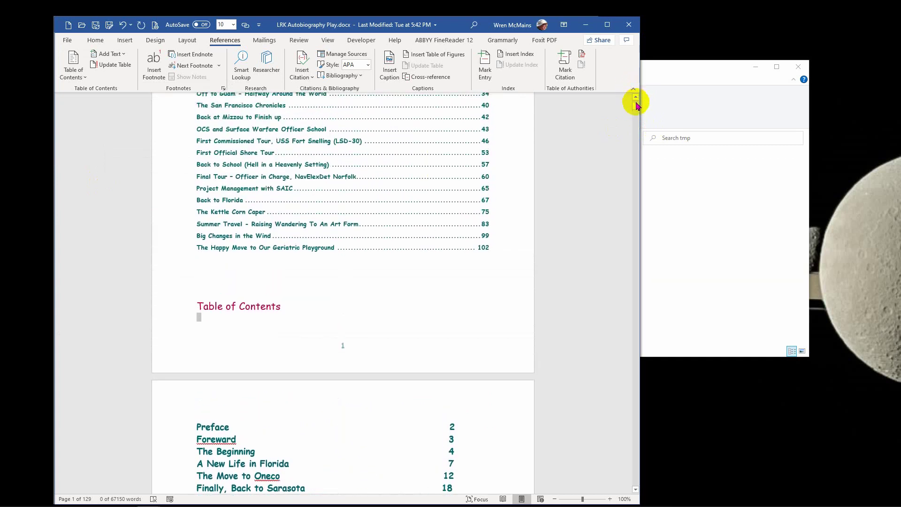
{"action": "left_click_drag", "start_coordinate": [636, 101], "coordinate": [634, 98]}
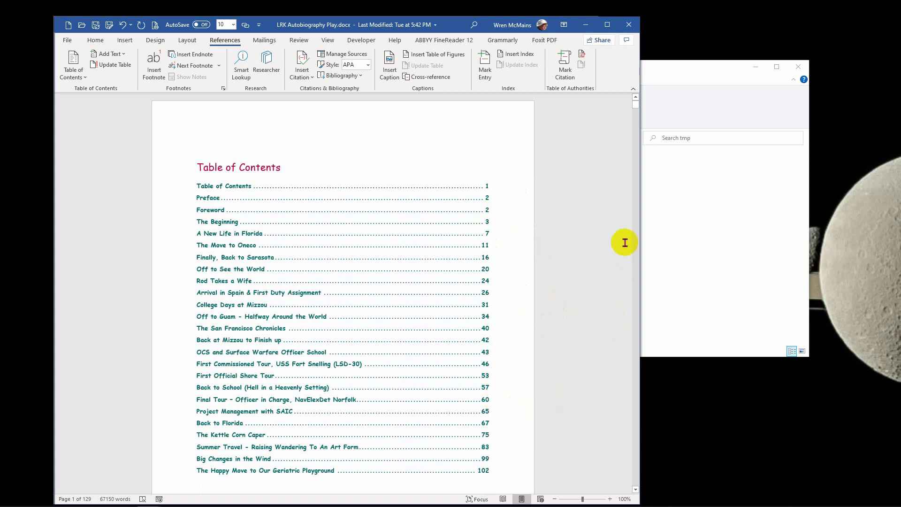
{"action": "left_click", "coordinate": [635, 226]}
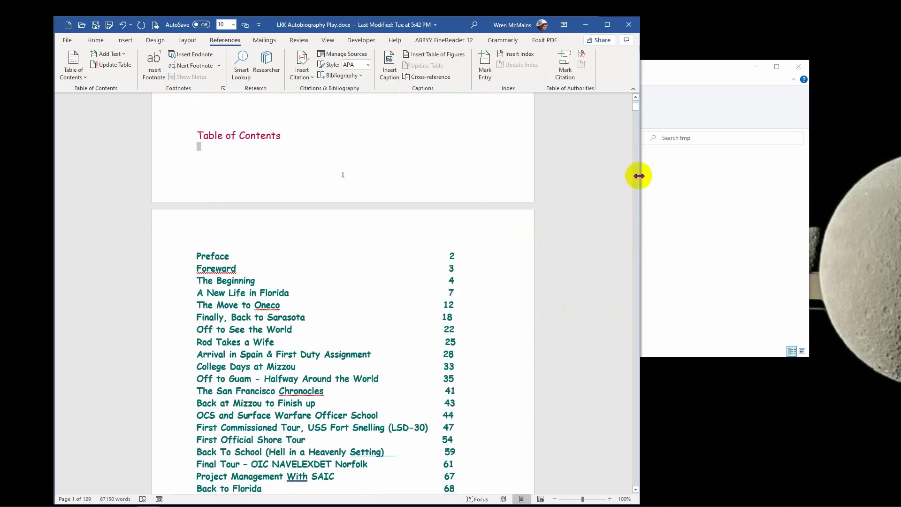
{"action": "left_click", "coordinate": [635, 96]}
{"action": "left_click", "coordinate": [636, 97]}
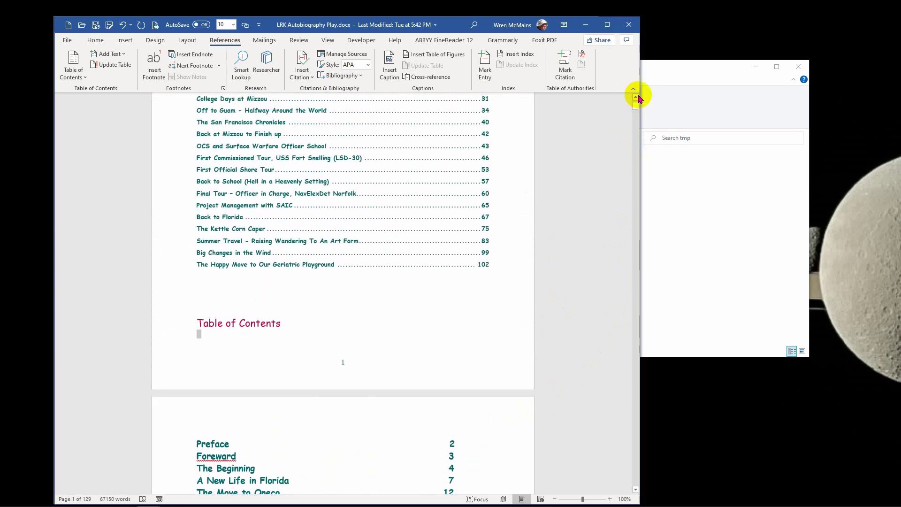
{"action": "left_click", "coordinate": [635, 97]}
{"action": "left_click", "coordinate": [634, 97]}
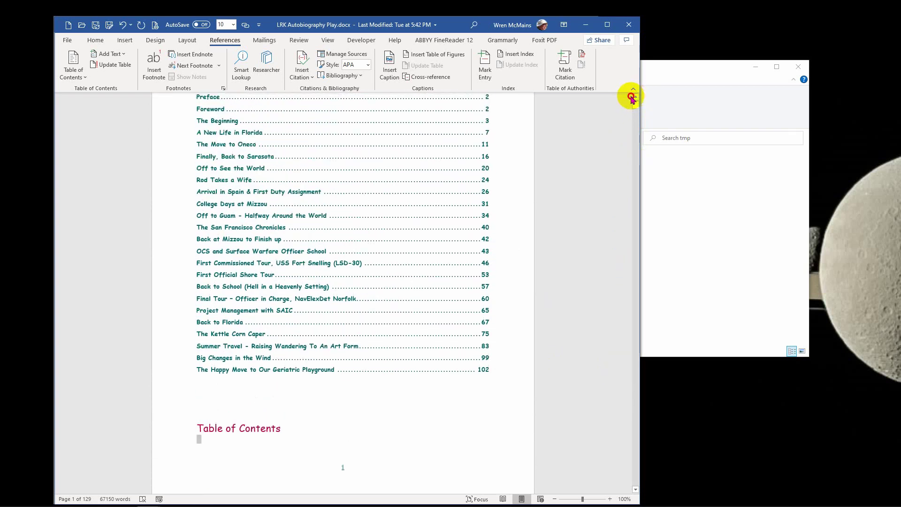
{"action": "left_click", "coordinate": [634, 97]}
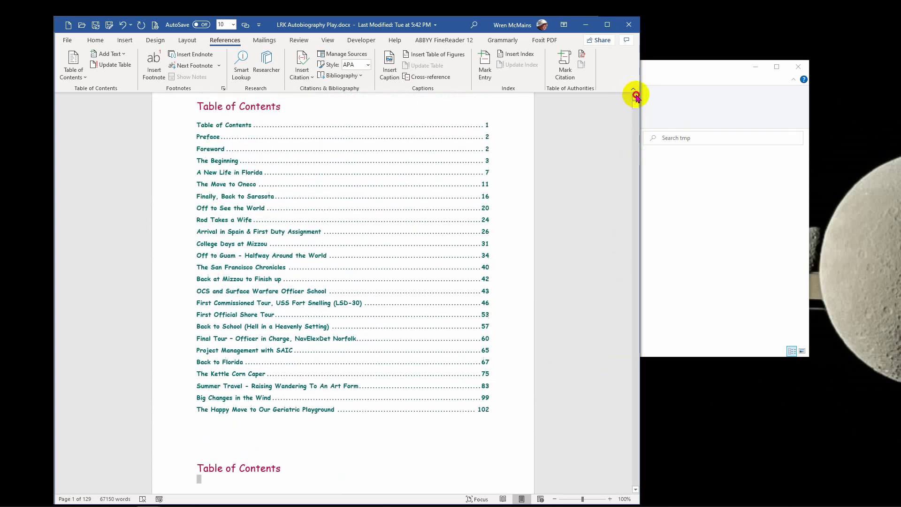
{"action": "left_click", "coordinate": [633, 96]}
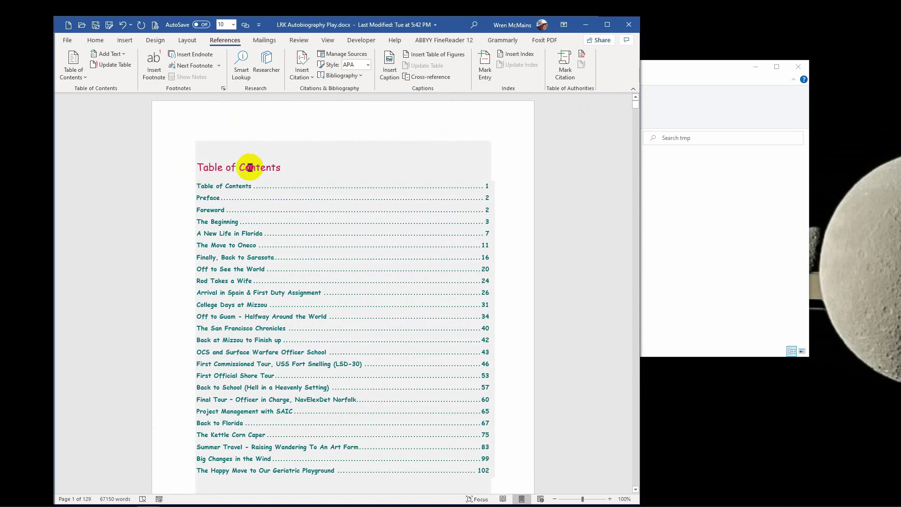
Center the Table of Contents heading of the automatic table.
{"action": "left_click", "coordinate": [251, 167]}
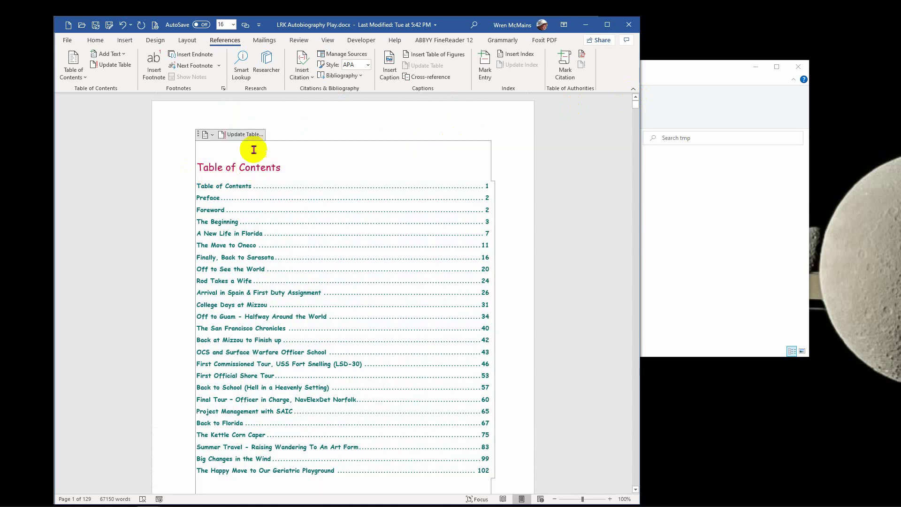
{"action": "left_click", "coordinate": [96, 41]}
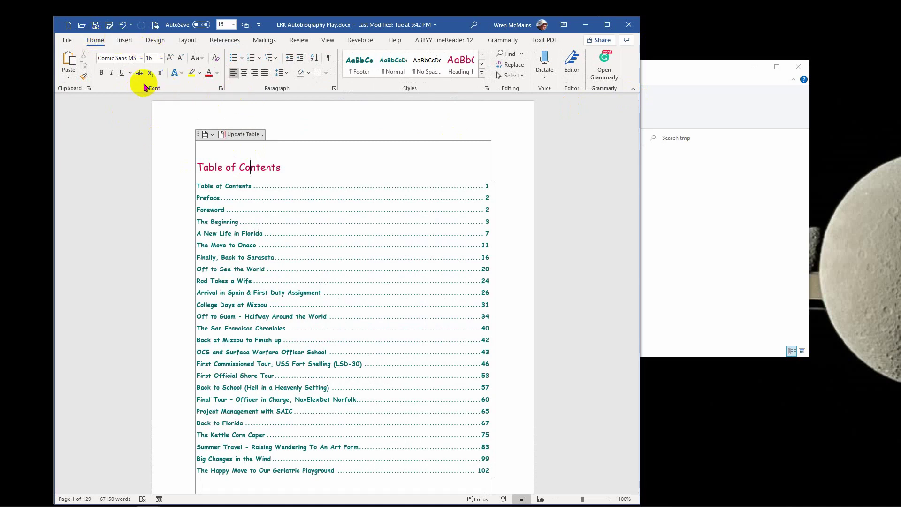
{"action": "left_click", "coordinate": [242, 73]}
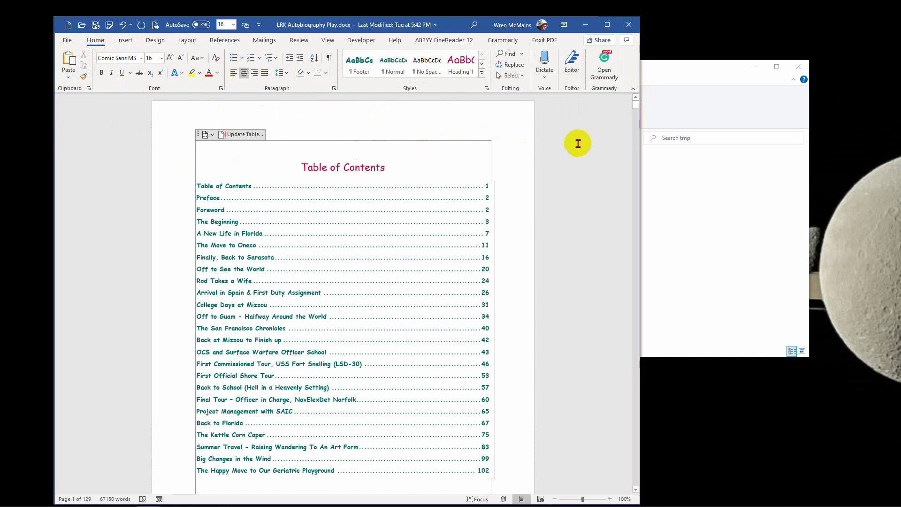
Delete the old typed table of contents, including its heading, between the automatic table and the Preface.
{"action": "scroll", "coordinate": [637, 159], "scroll_direction": "down", "scroll_amount": 15}
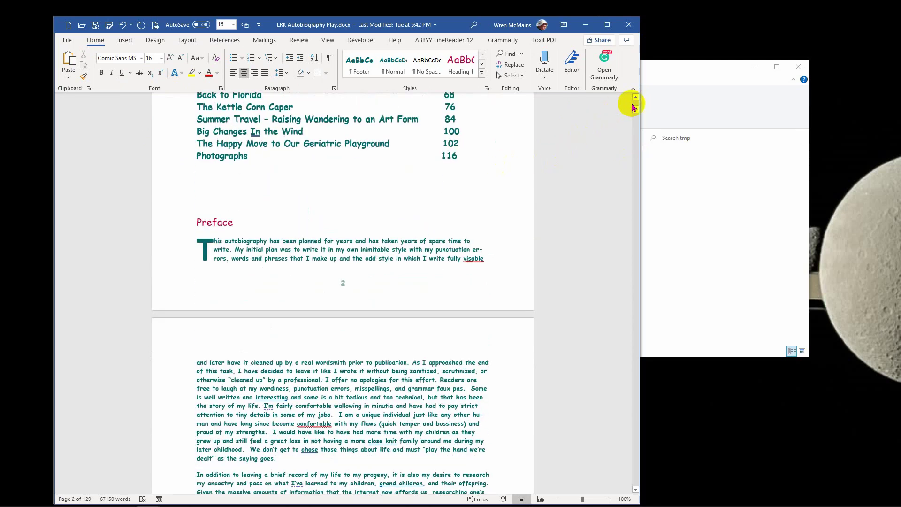
{"action": "left_click_drag", "start_coordinate": [638, 109], "coordinate": [629, 107]}
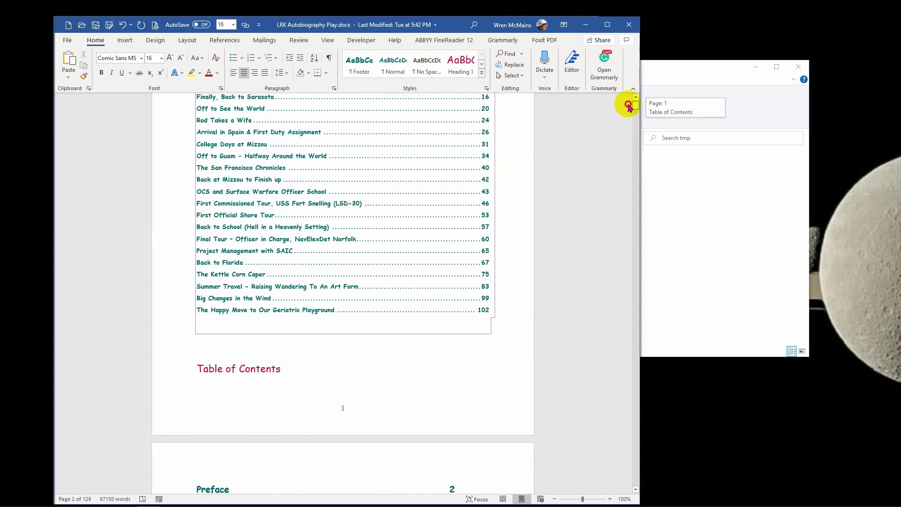
{"action": "left_click_drag", "start_coordinate": [630, 107], "coordinate": [629, 107]}
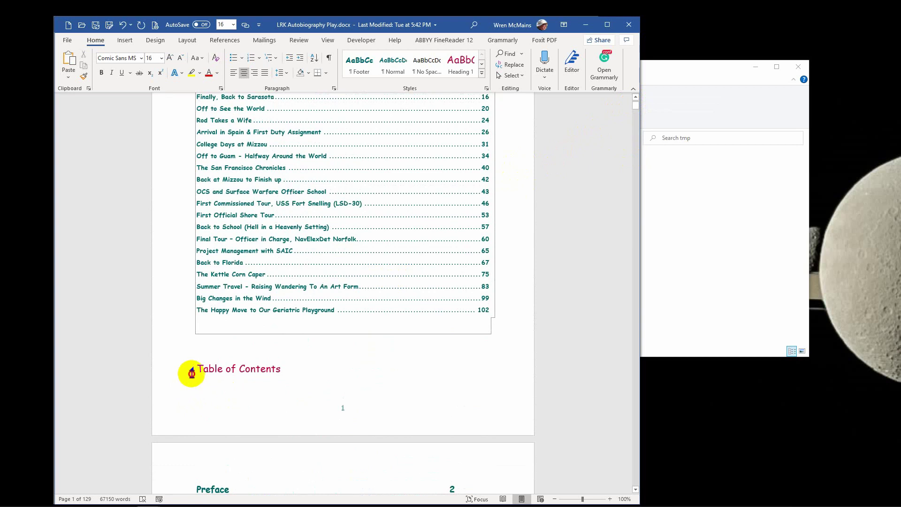
{"action": "mouse_move", "coordinate": [191, 369]}
{"action": "left_mouse_down"}
{"action": "mouse_move", "coordinate": [187, 408]}
{"action": "mouse_move", "coordinate": [213, 502]}
{"action": "mouse_move", "coordinate": [215, 485]}
{"action": "mouse_move", "coordinate": [182, 418]}
{"action": "mouse_move", "coordinate": [180, 361]}
{"action": "left_mouse_up"}
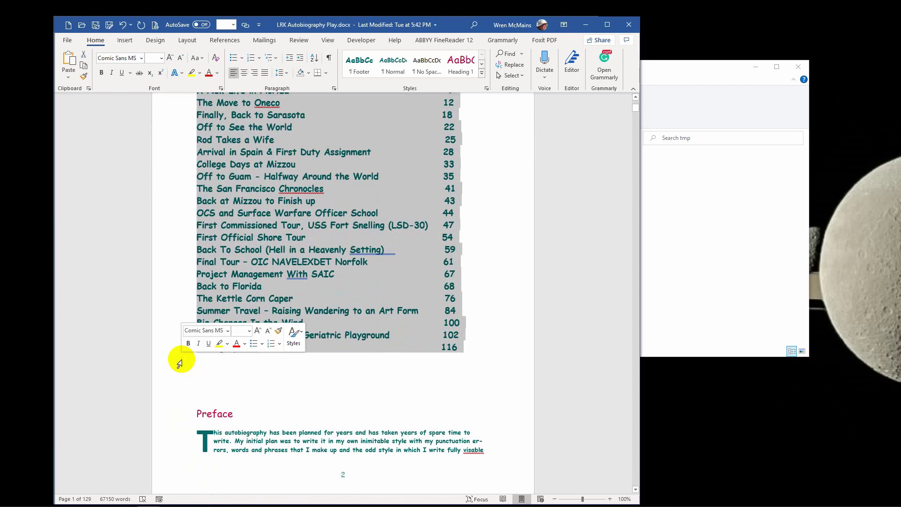
{"action": "key", "text": "Delete"}
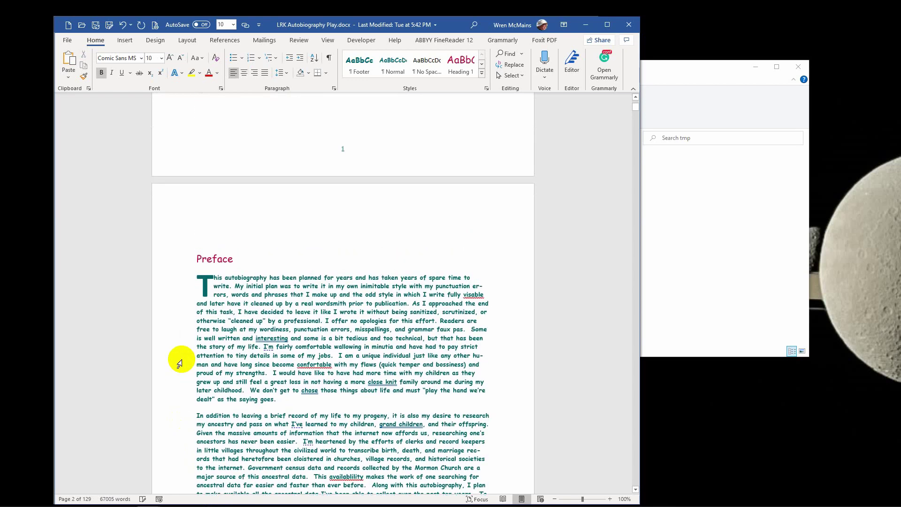
{"action": "key", "text": "ctrl+z"}
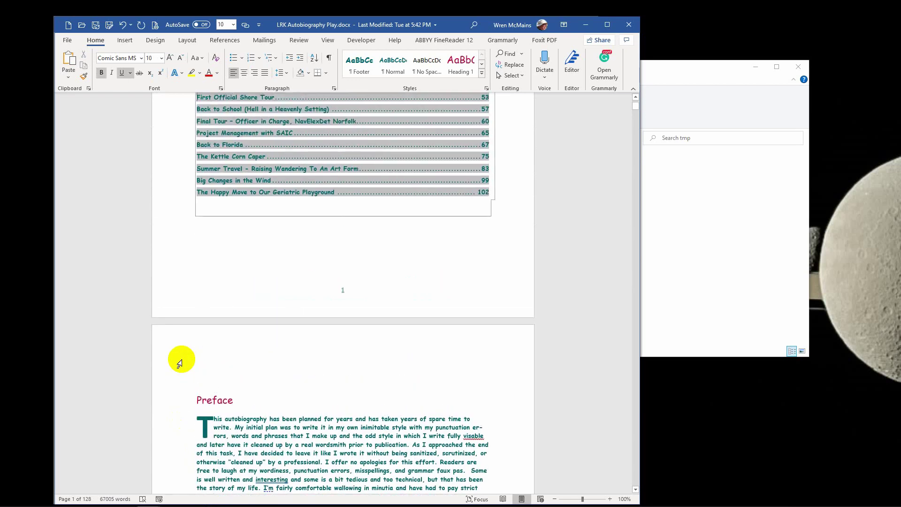
{"action": "left_click", "coordinate": [320, 299]}
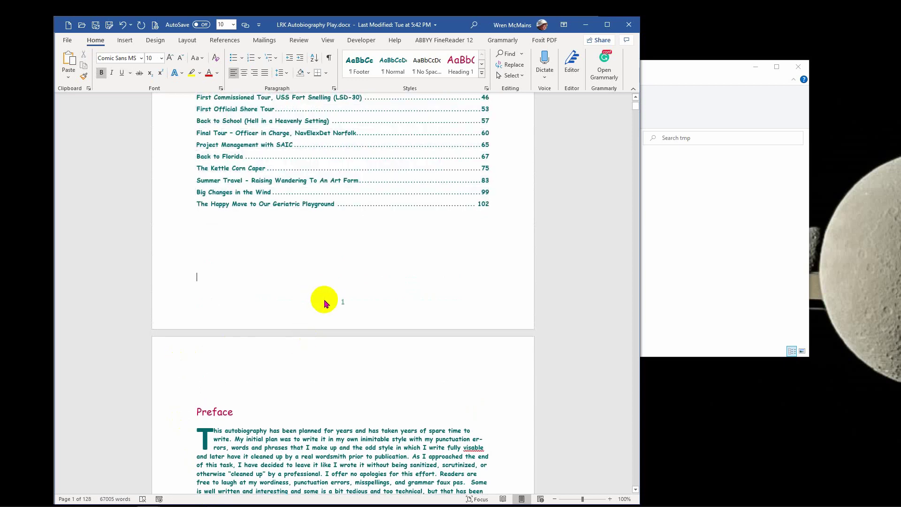
Check the pages of the Preface, Foreword and The Beginning headings, and compare them with the entries in the automatic table of contents.
{"action": "left_click", "coordinate": [634, 243]}
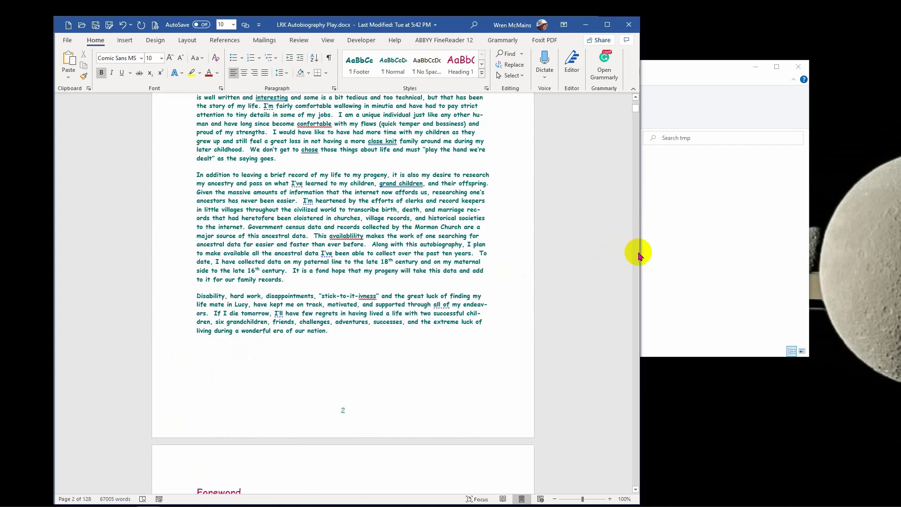
{"action": "left_click", "coordinate": [636, 252]}
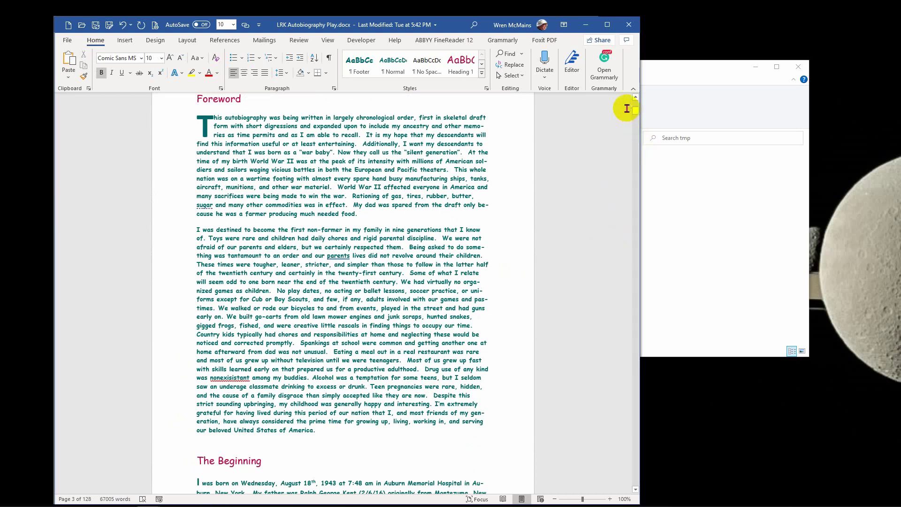
{"action": "left_click", "coordinate": [636, 104]}
{"action": "left_click", "coordinate": [636, 104]}
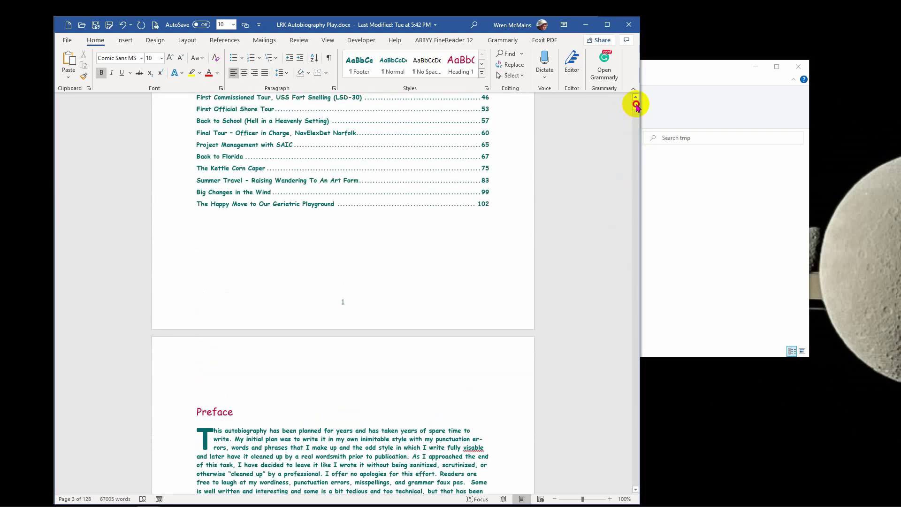
{"action": "left_click", "coordinate": [636, 104]}
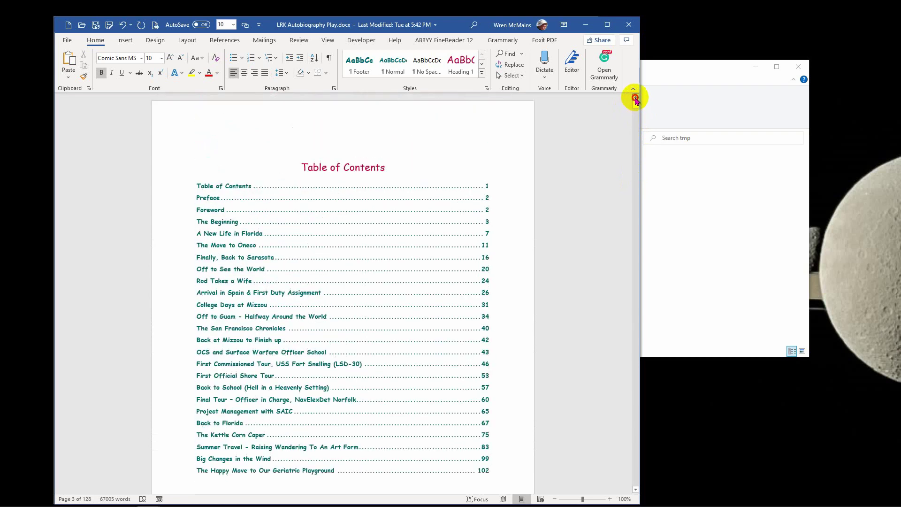
{"action": "left_click", "coordinate": [395, 201]}
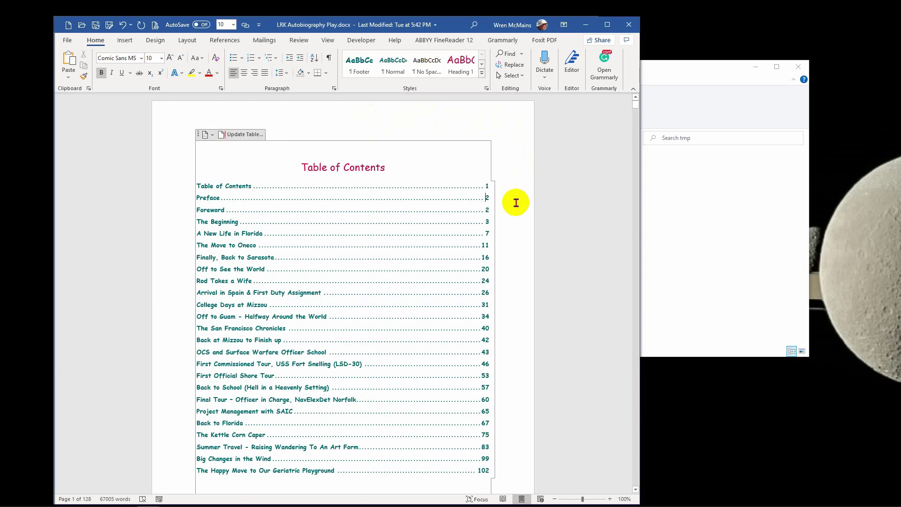
{"action": "left_click", "coordinate": [516, 203]}
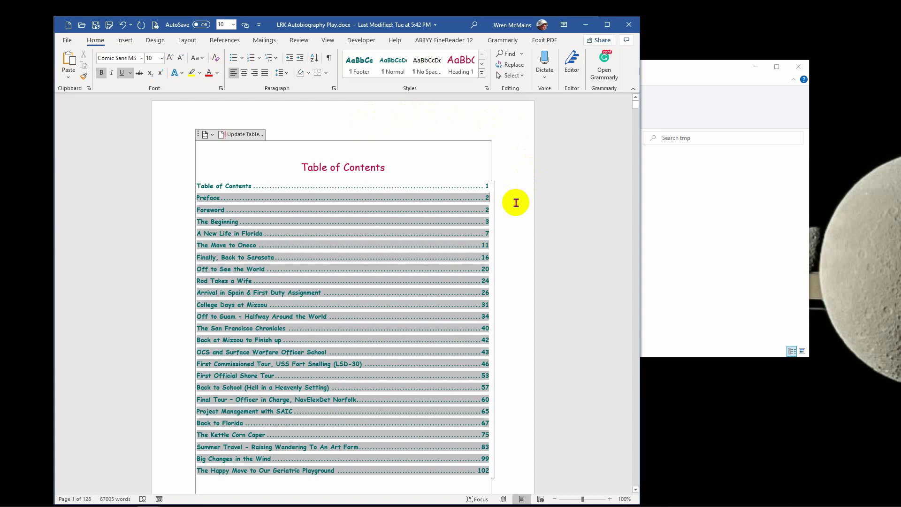
{"action": "left_click", "coordinate": [522, 186]}
{"action": "left_click", "coordinate": [576, 177]}
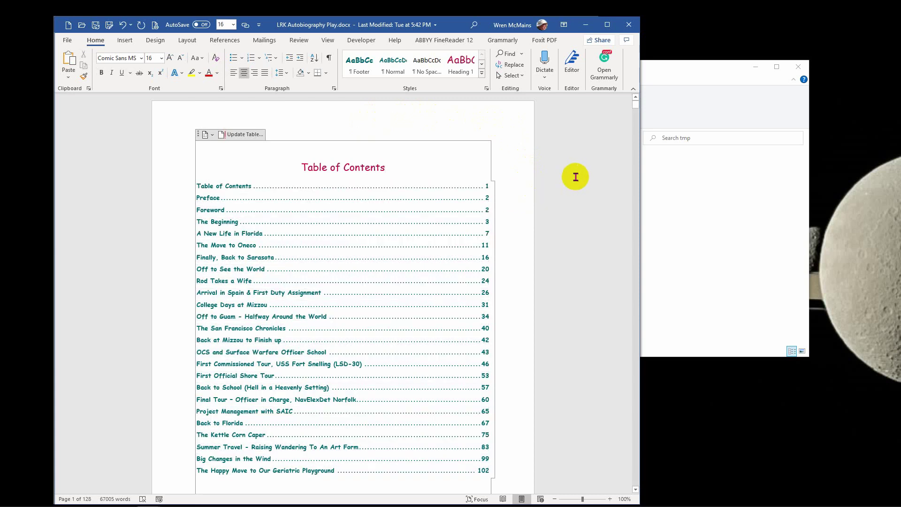